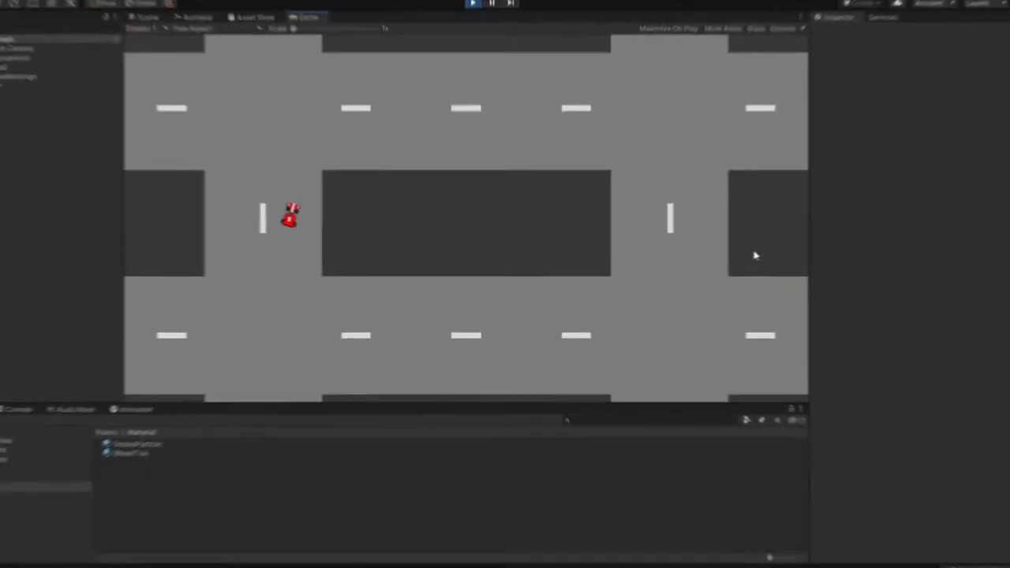
Test-drive the car in play mode, accelerating and steering left repeatedly, and stop the game
key("Up")
key("Left")
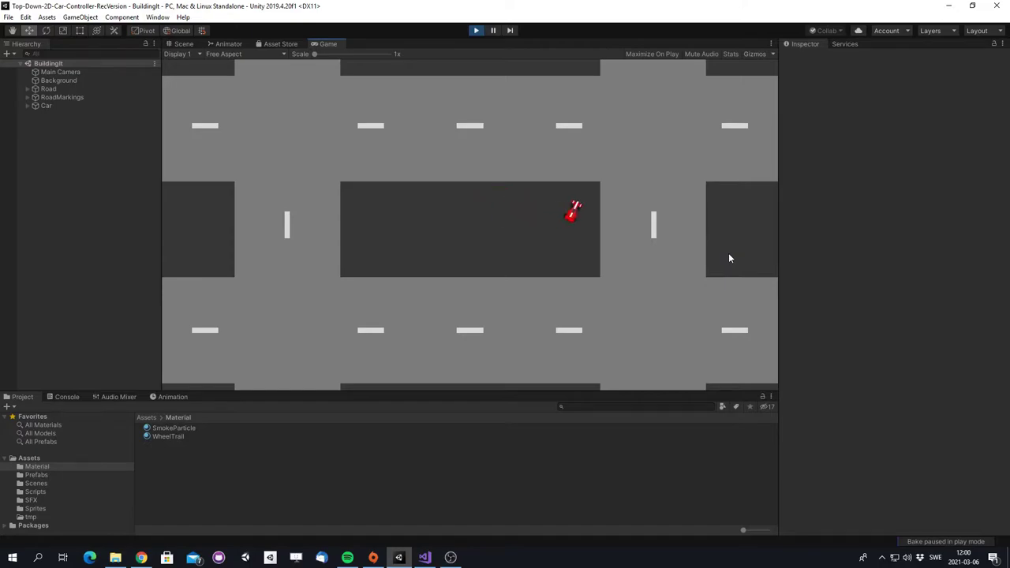
key("Left")
key("Left")
key("Left")
key("Left")
key("Left")
key("Left")
key("Left")
left_click(477, 31)
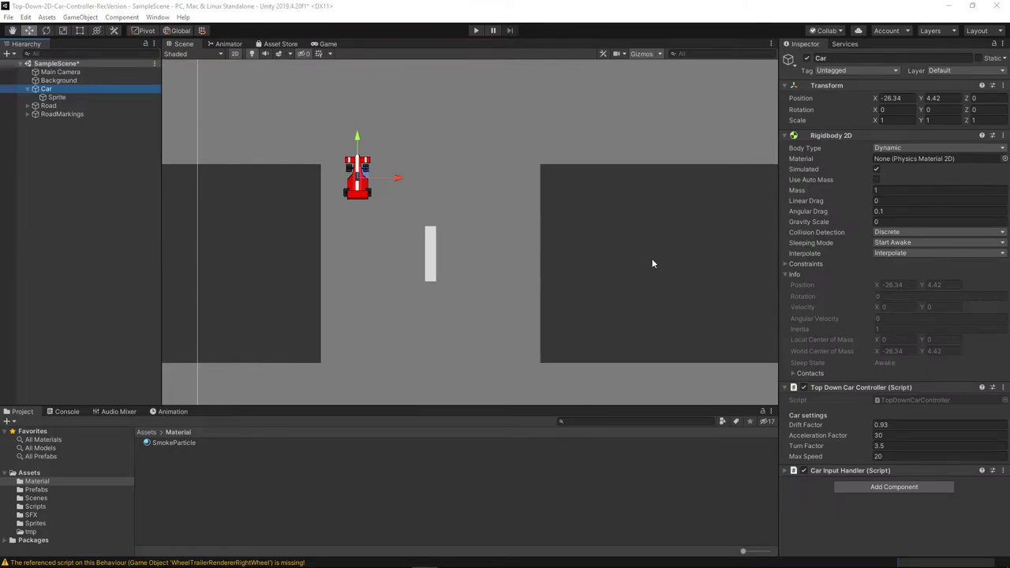
Create an empty child object under the Car's Sprite
left_click(63, 98)
left_click(81, 16)
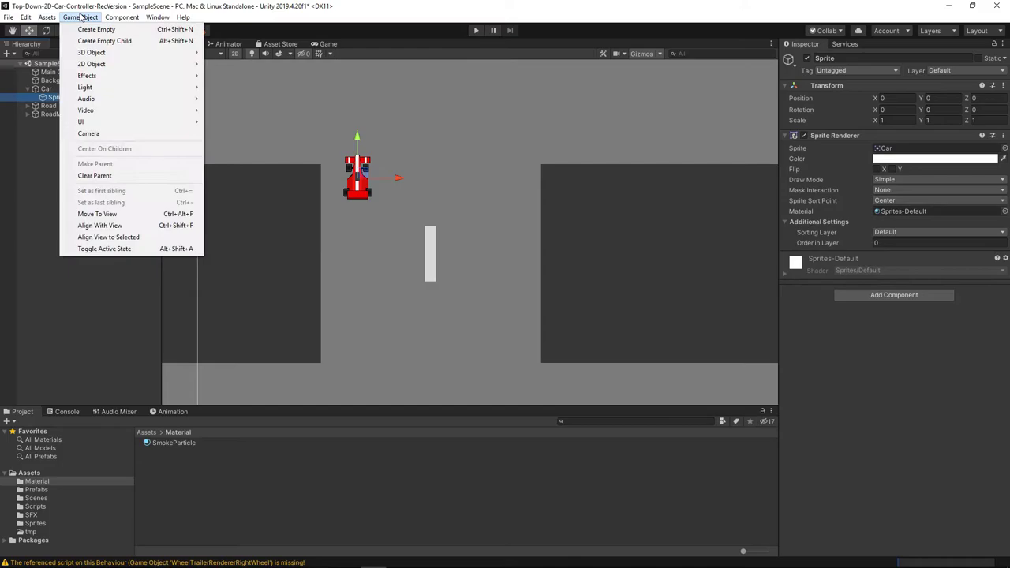
left_click(126, 45)
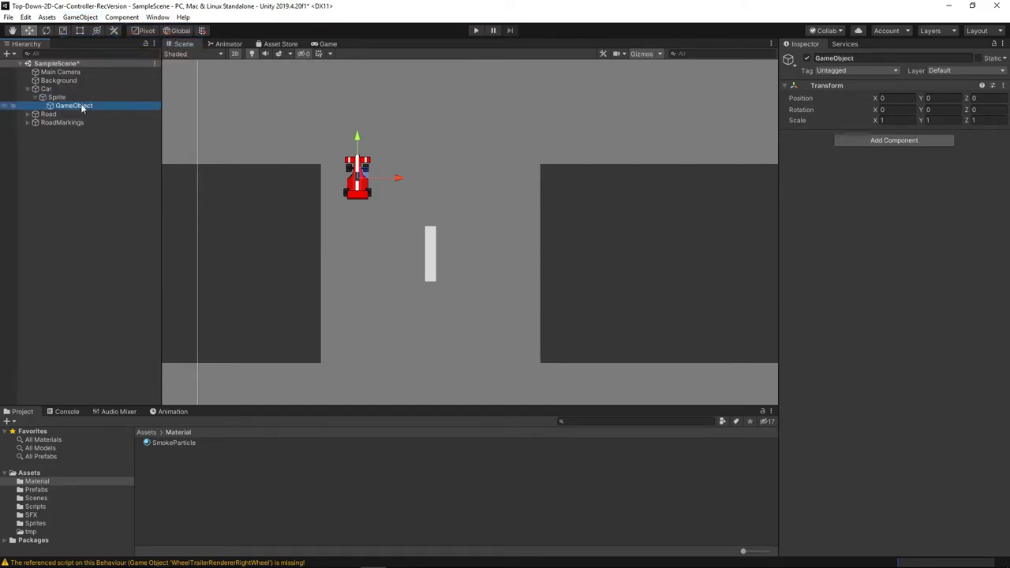
left_click(85, 106)
Rename the new child object to WheelTrailerRendererLeftWheel and add a Trail Renderer component to it
key("alt+Tab")
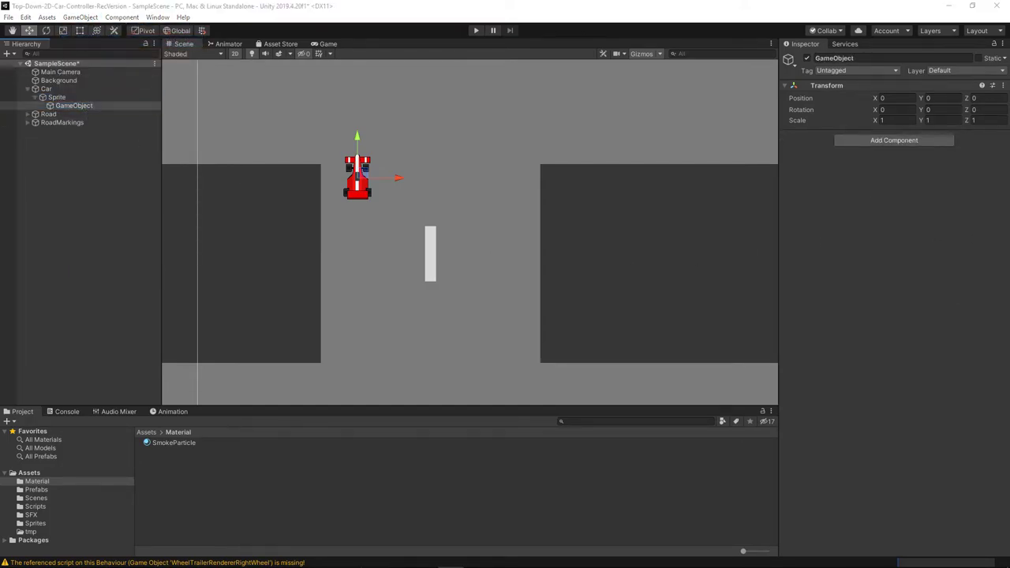
left_click(70, 107)
key("F2")
type("WheelTrailerRendererLeftWheel")
key("Return")
left_click(907, 140)
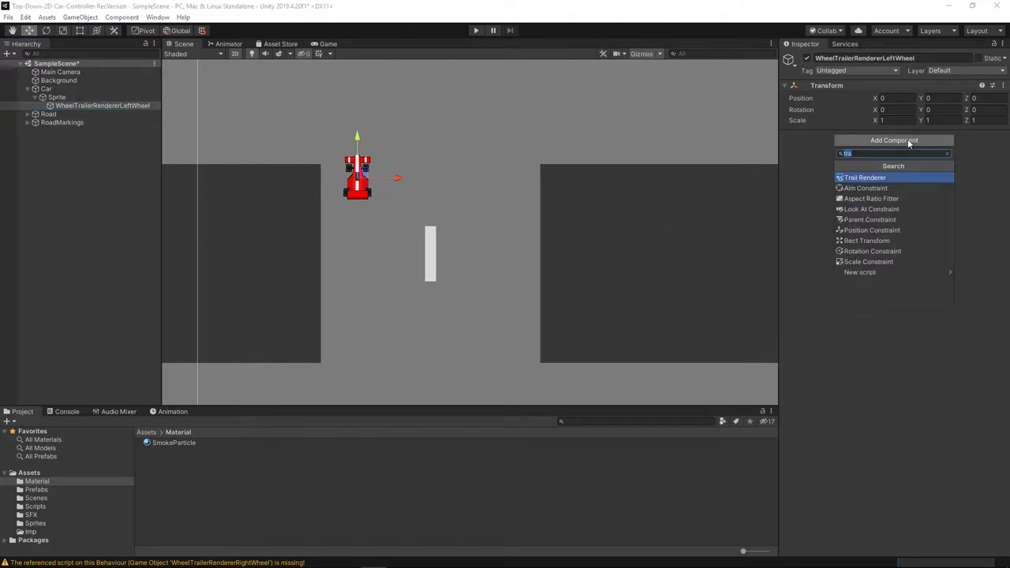
left_click(881, 176)
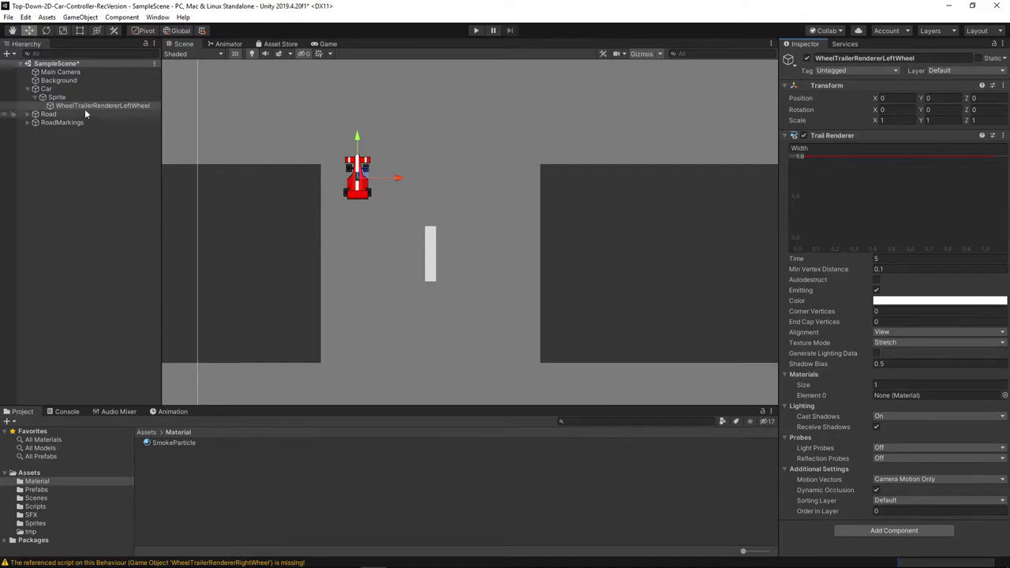
Move the Car sideways to about X -24.68 to preview its trail, and reselect the left wheel trail object
left_click(51, 95)
left_click(45, 89)
left_click_drag(401, 182, 427, 204)
left_click(110, 105)
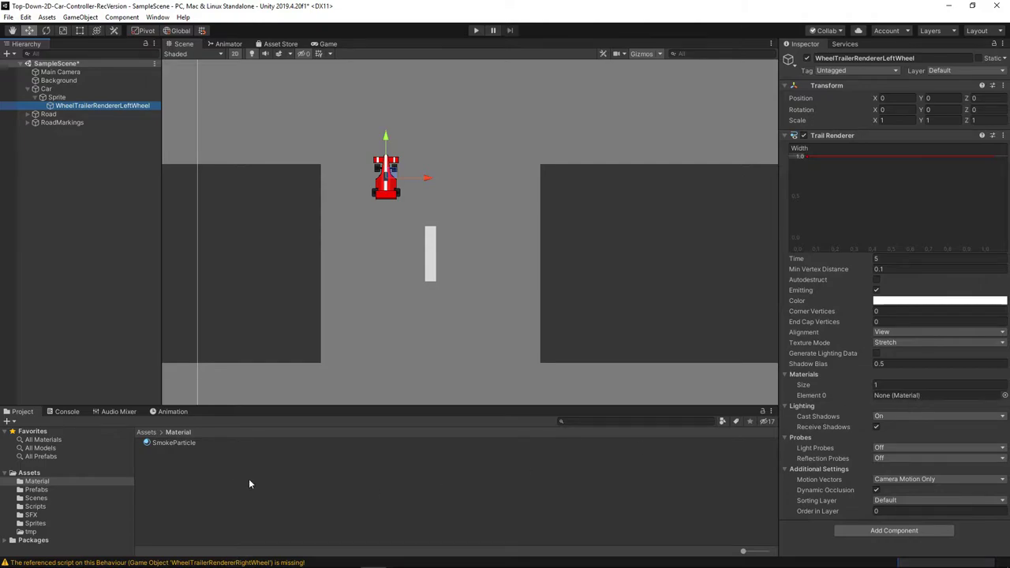
Create a new material in the Material folder and name it Skidmarks
right_click(209, 478)
mouse_move(292, 215)
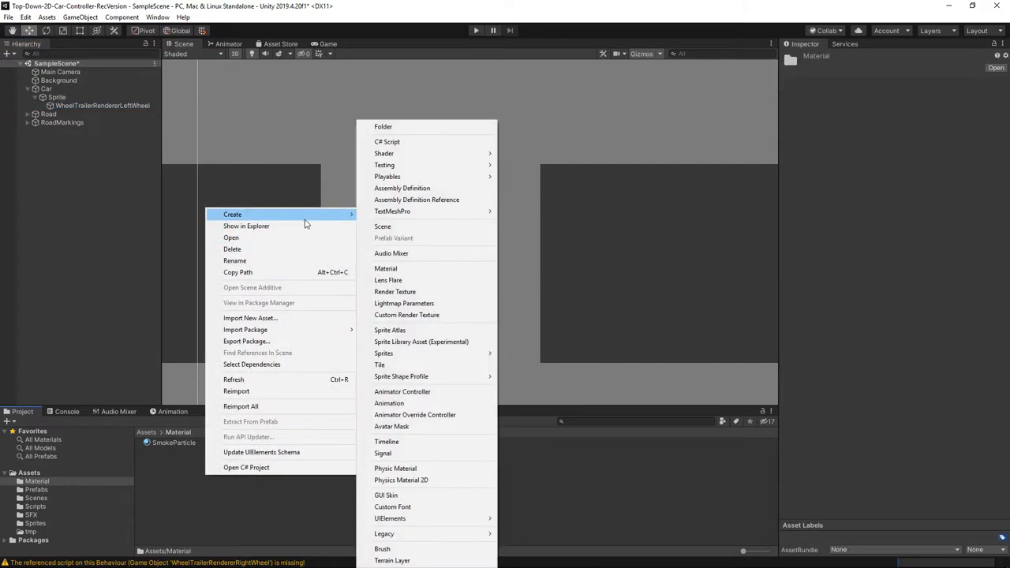
left_click(386, 268)
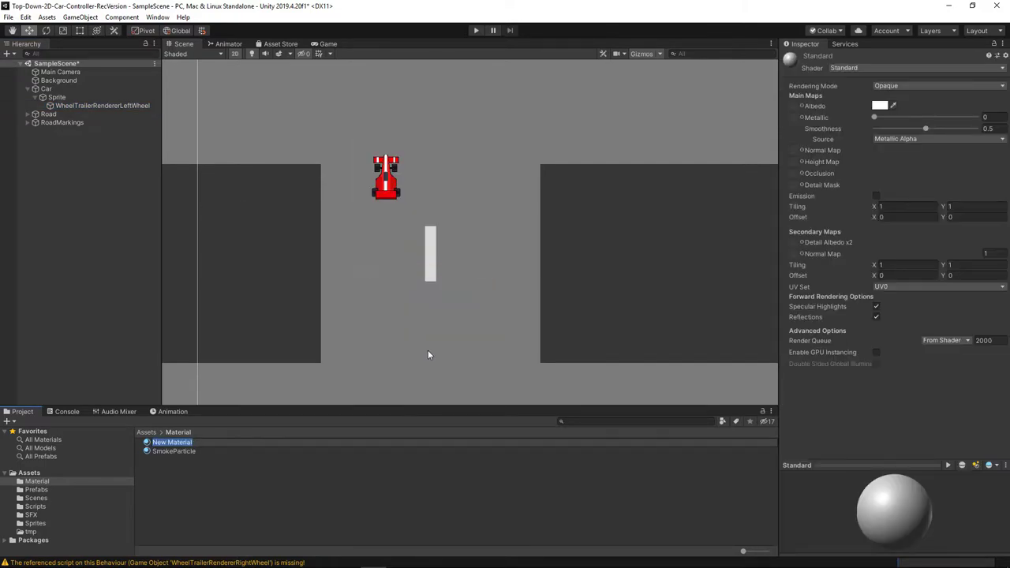
key("Return")
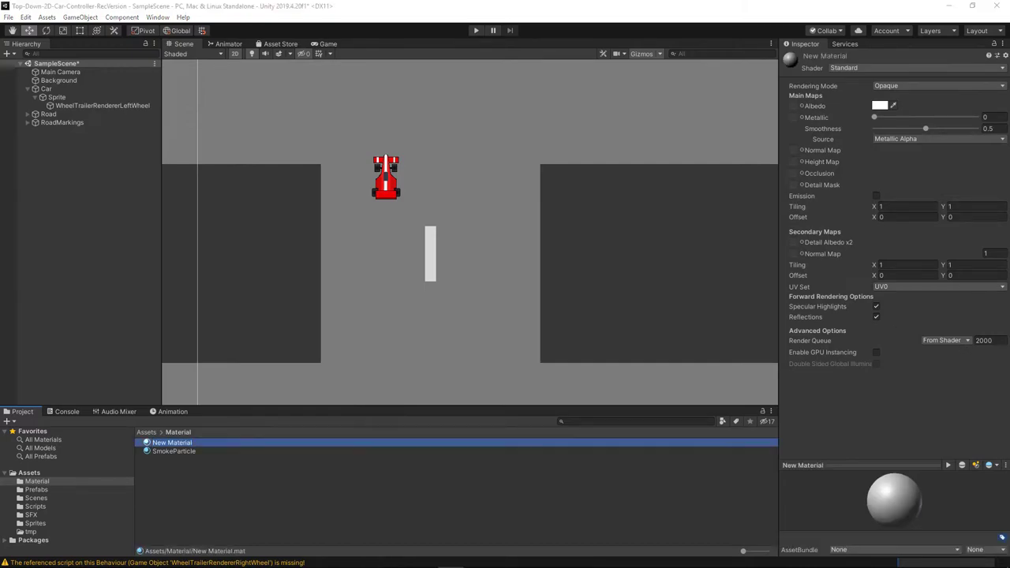
left_click(175, 446)
key("F2")
type("Skidmarks")
key("Return")
Set the Skidmarks material's shader to Sprites/Default and assign it to the left wheel's Trail Renderer as Element 0
left_click(915, 69)
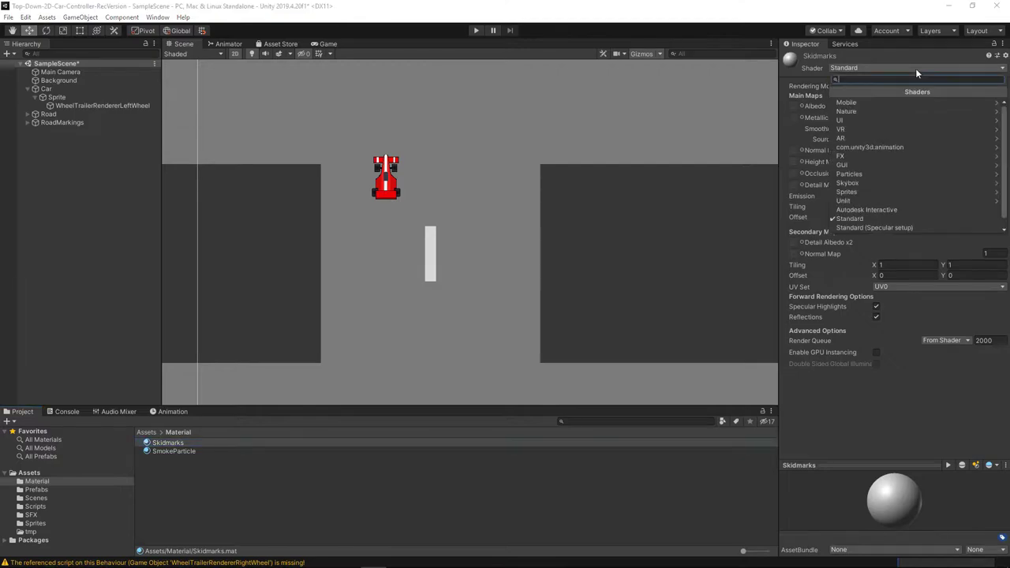
left_click(893, 192)
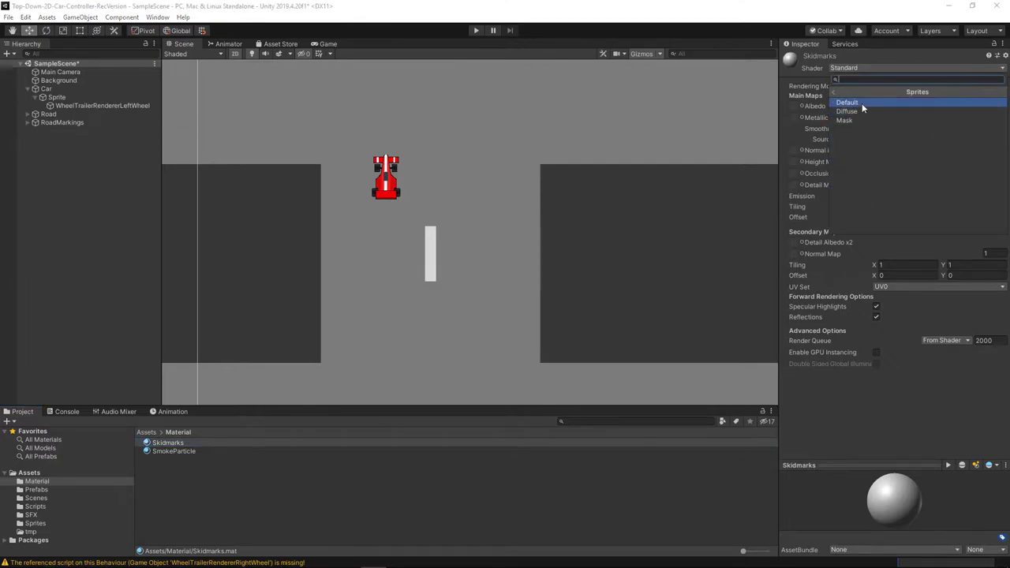
left_click(863, 106)
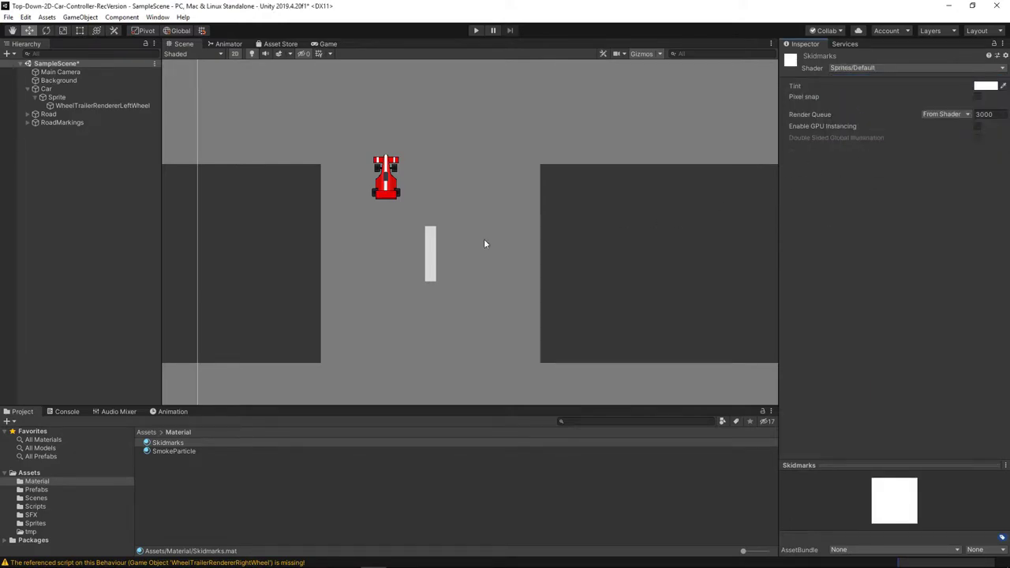
left_click(79, 105)
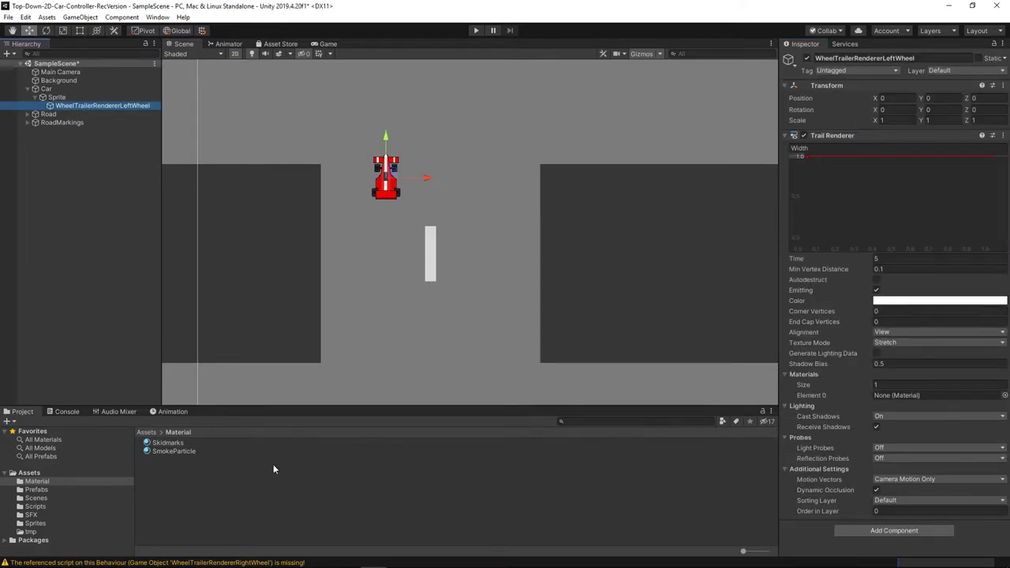
left_click_drag(168, 444, 915, 402)
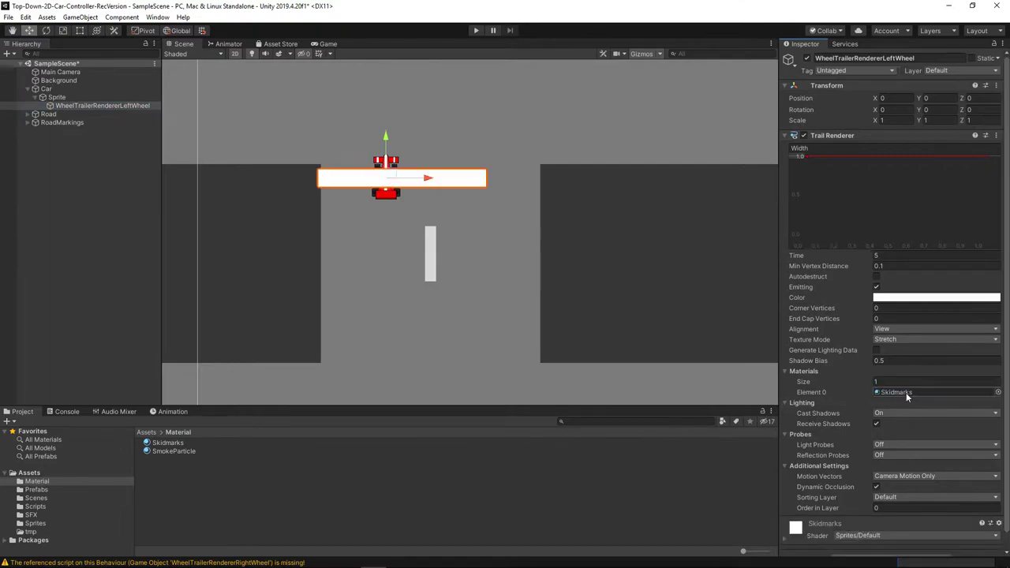
Move the Car around the scene to examine the trail drawn with the Skidmarks material
left_click(59, 97)
left_click(47, 89)
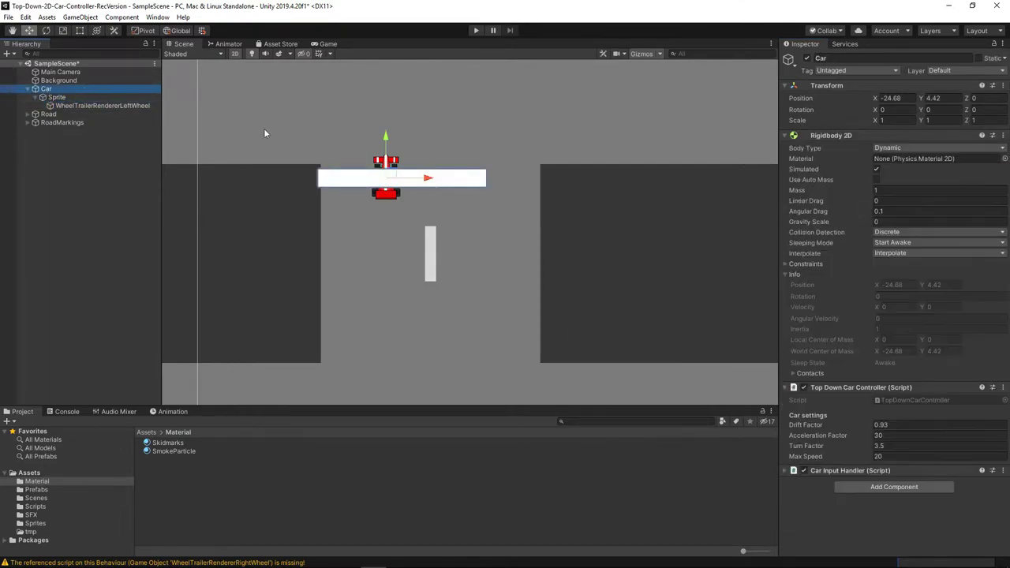
mouse_move(422, 183)
left_mouse_down()
mouse_move(556, 181)
mouse_move(552, 161)
mouse_move(601, 131)
mouse_move(397, 124)
mouse_move(359, 153)
mouse_move(354, 224)
left_mouse_up()
left_click_drag(397, 266, 473, 260)
left_click_drag(433, 221, 440, 189)
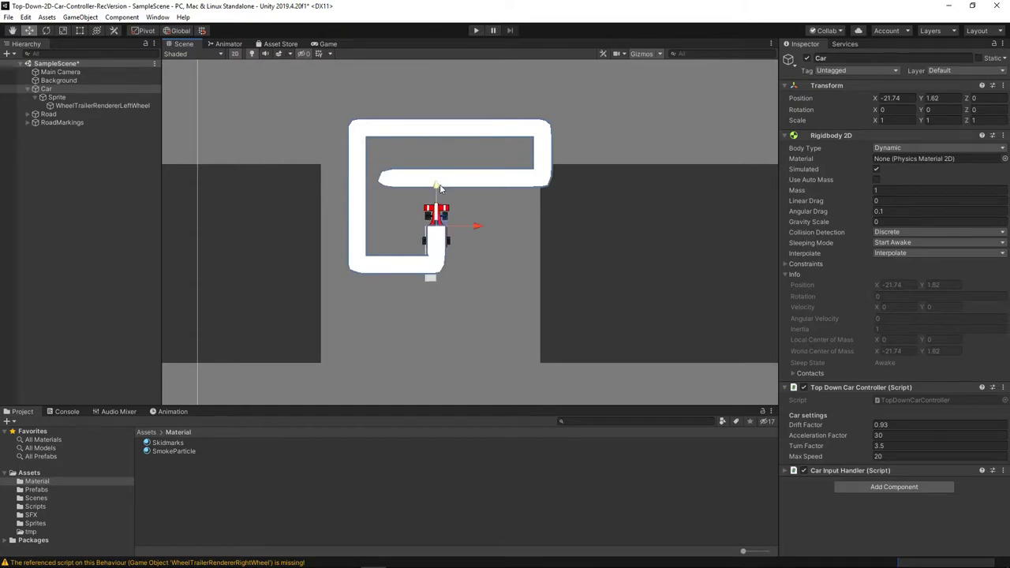
Set the left wheel's Trail Renderer width to 0.1
left_click(84, 105)
scroll(454, 237, "up", 2)
scroll(447, 242, "up", 2)
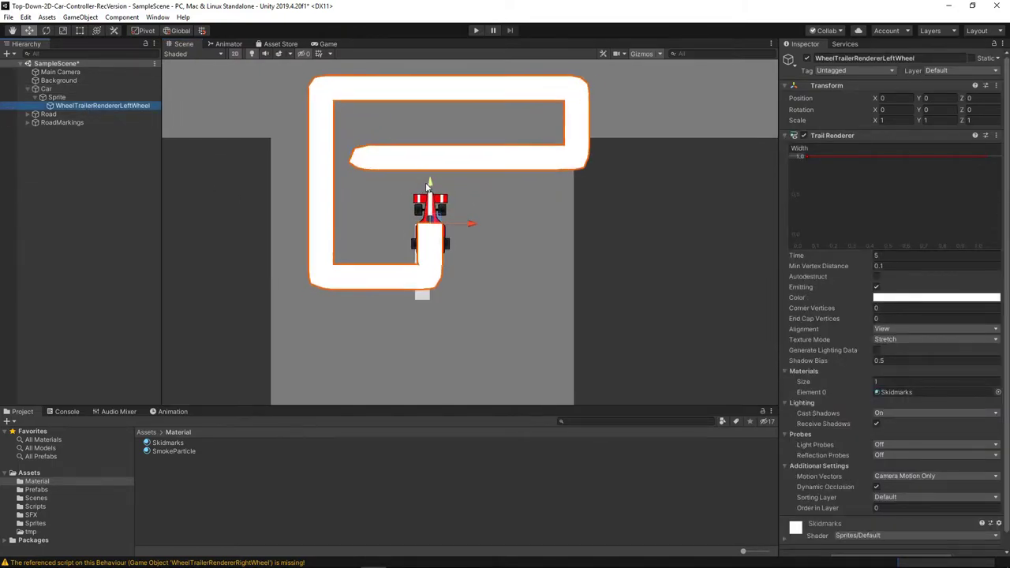
left_click(800, 156)
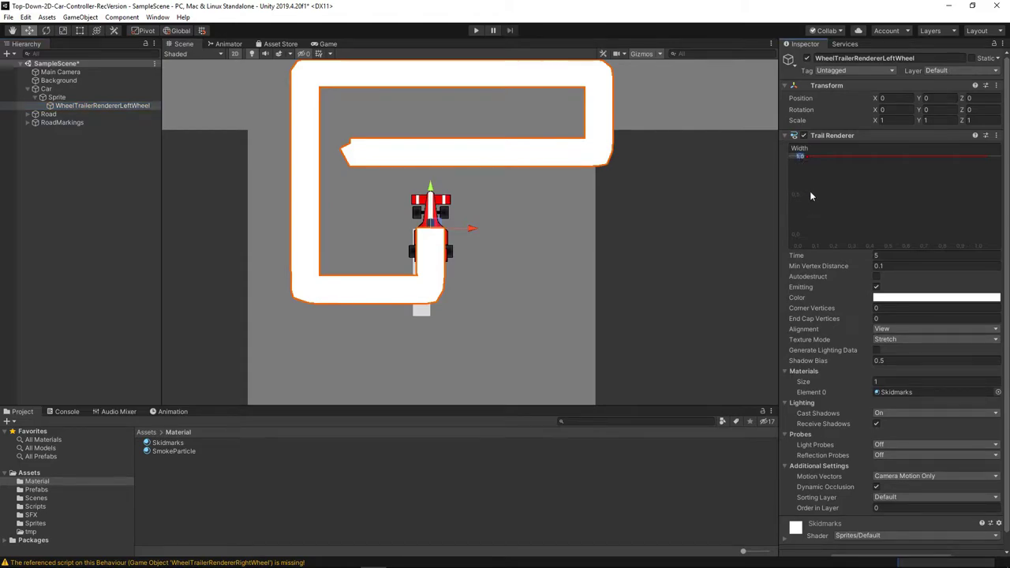
type("0.1")
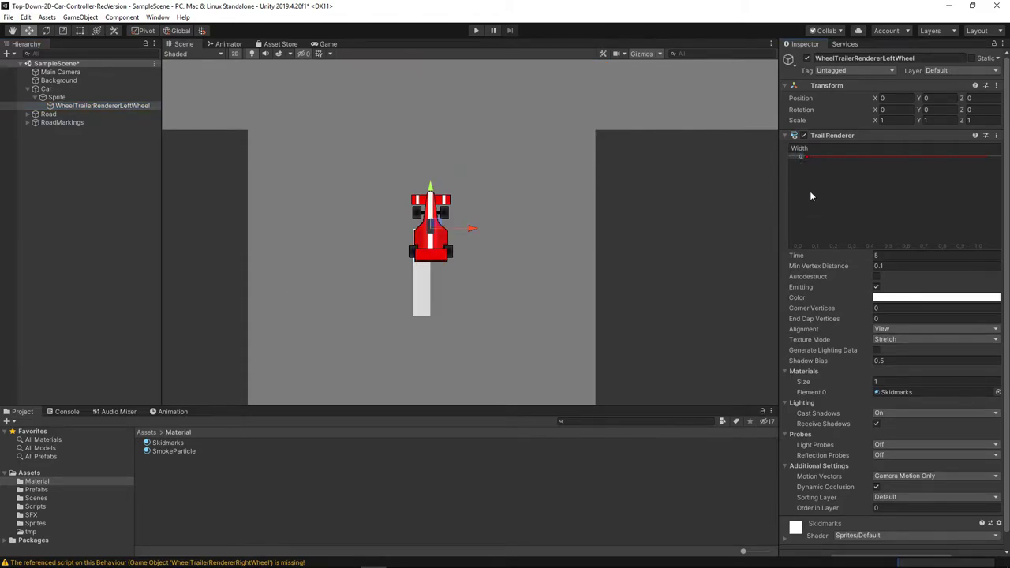
Place the trail object on the car's left rear wheel at about X -0.7, Y -1, and set the trail width to 0.2
scroll(458, 219, "up", 2)
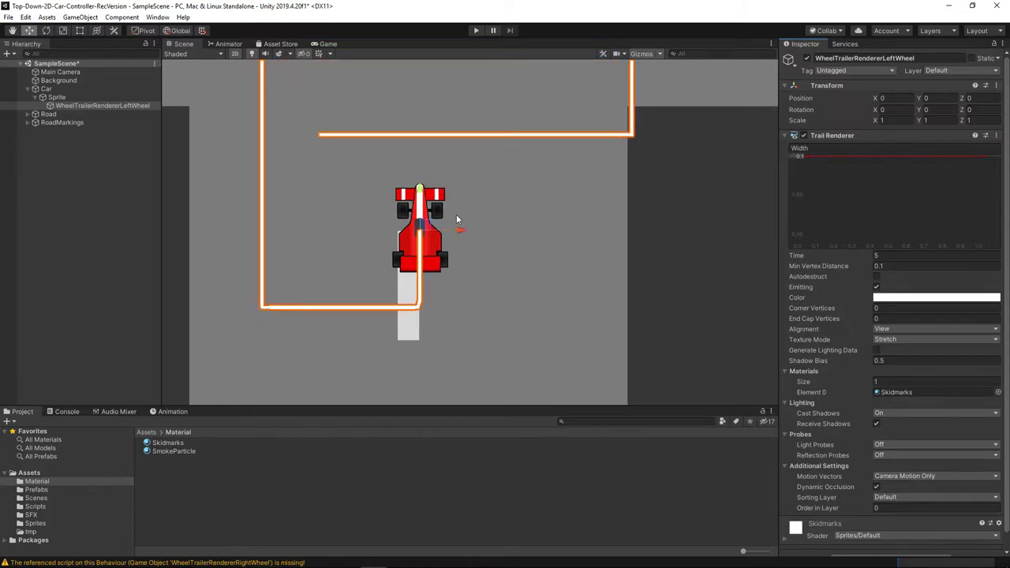
left_click_drag(460, 228, 391, 226)
left_click_drag(439, 264, 437, 265)
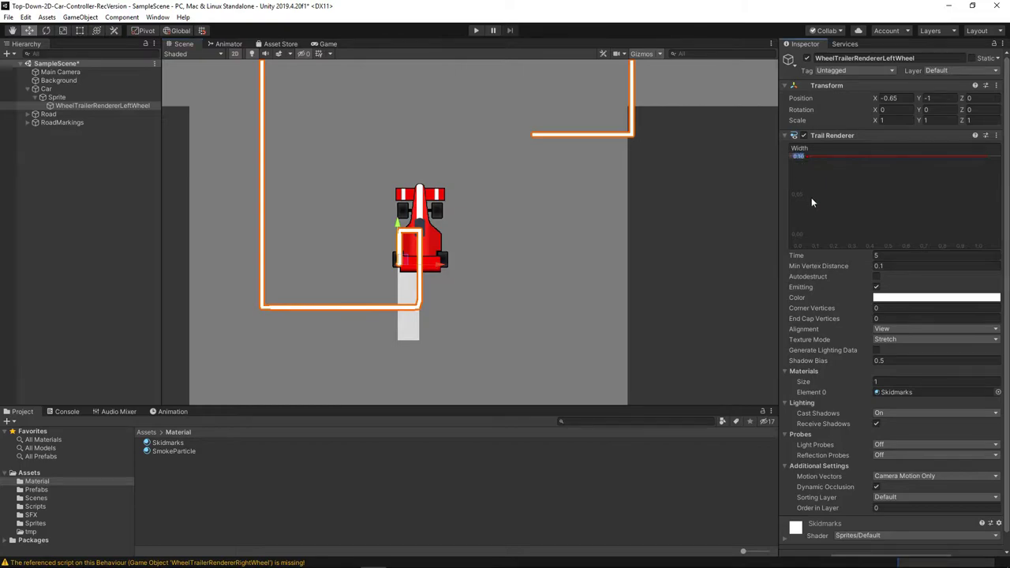
type("0.2")
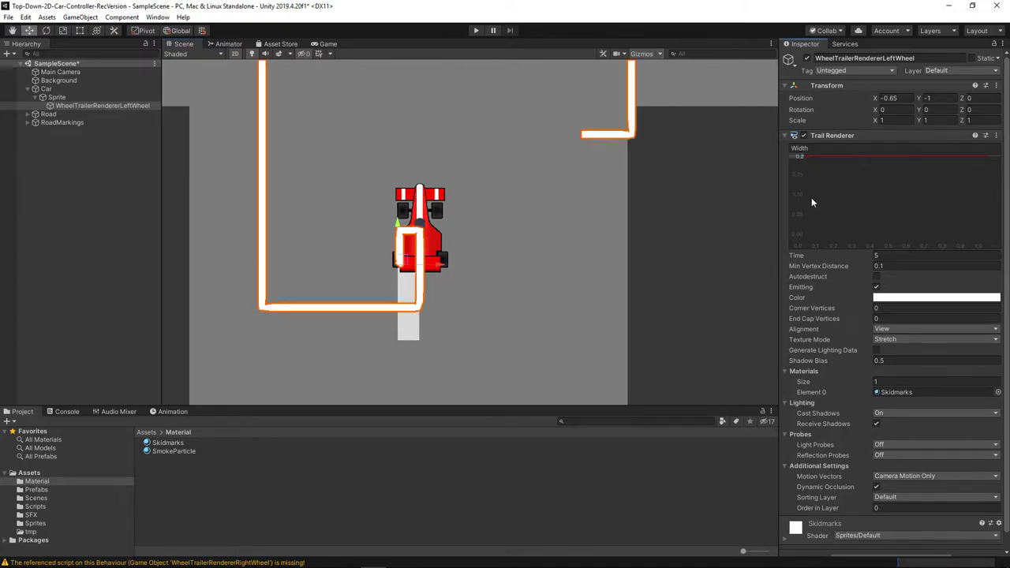
left_click_drag(454, 263, 438, 267)
Move the Car across the road and back to examine the trail's width and its start at the left rear wheel
left_click(46, 88)
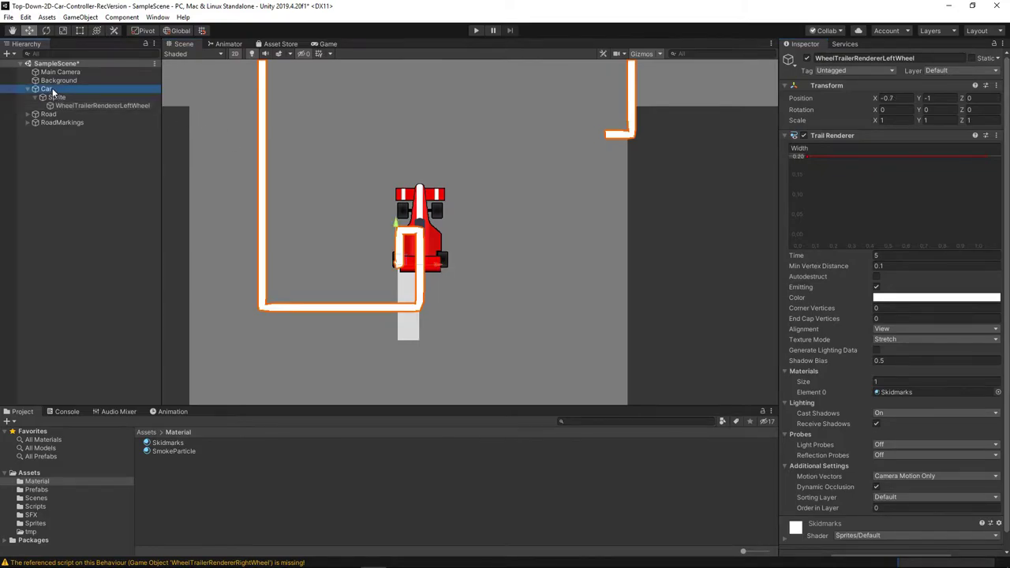
scroll(355, 215, "down", 4)
mouse_move(388, 211)
left_mouse_down()
mouse_move(388, 145)
mouse_move(523, 164)
mouse_move(626, 163)
left_mouse_up()
left_click_drag(583, 130, 583, 95)
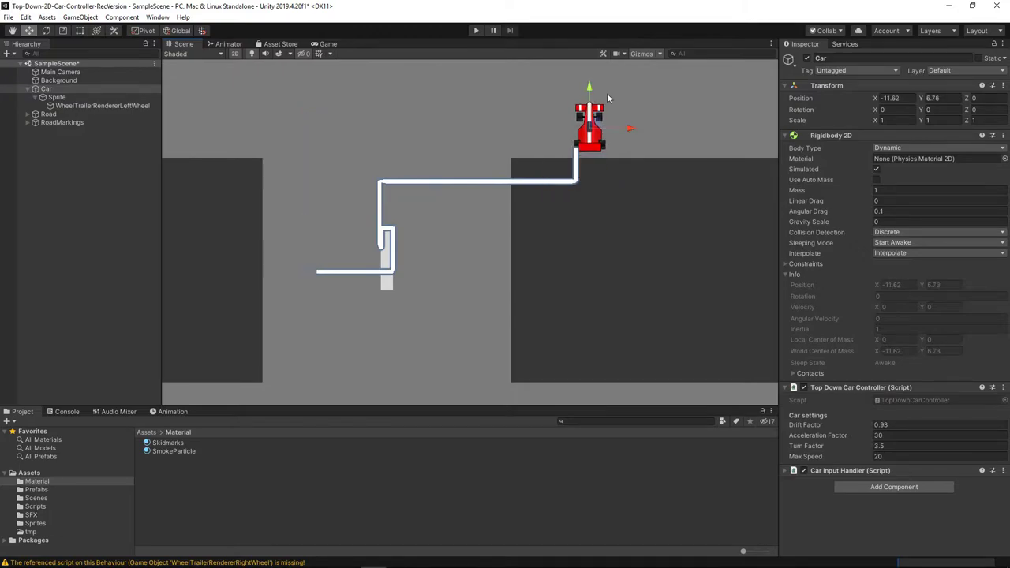
left_click_drag(629, 131, 379, 127)
mouse_move(343, 88)
left_mouse_down()
mouse_move(344, 207)
mouse_move(332, 241)
left_mouse_up()
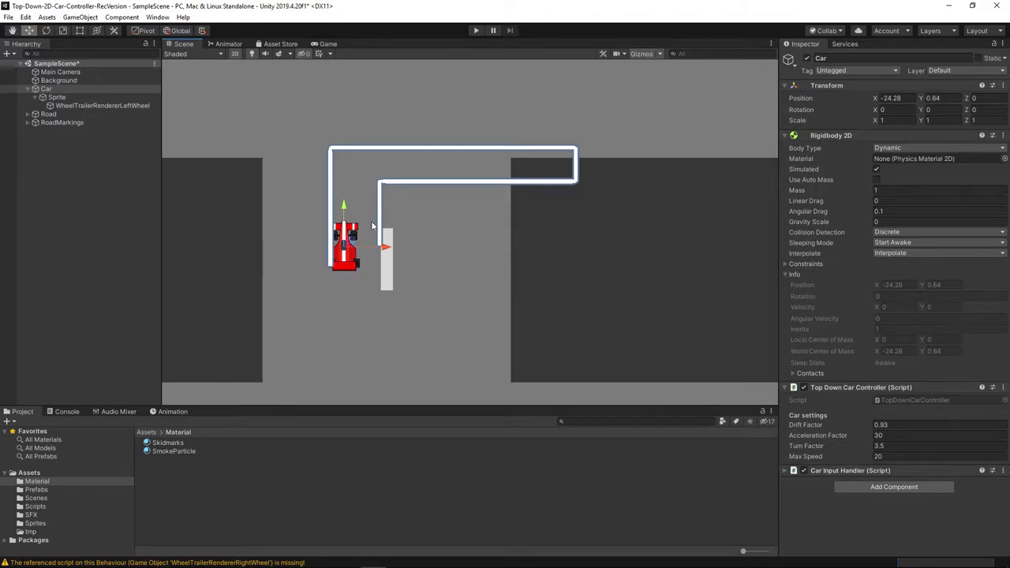
Add a sorting layer named Skidmarks and order it between Background and Default
left_click(94, 104)
scroll(892, 336, "down", 1)
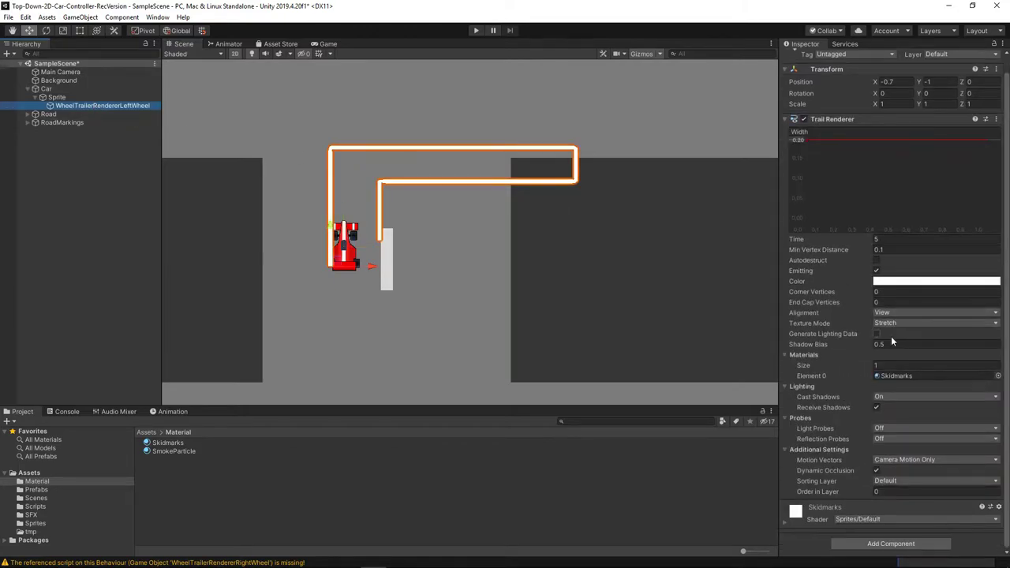
left_click(901, 481)
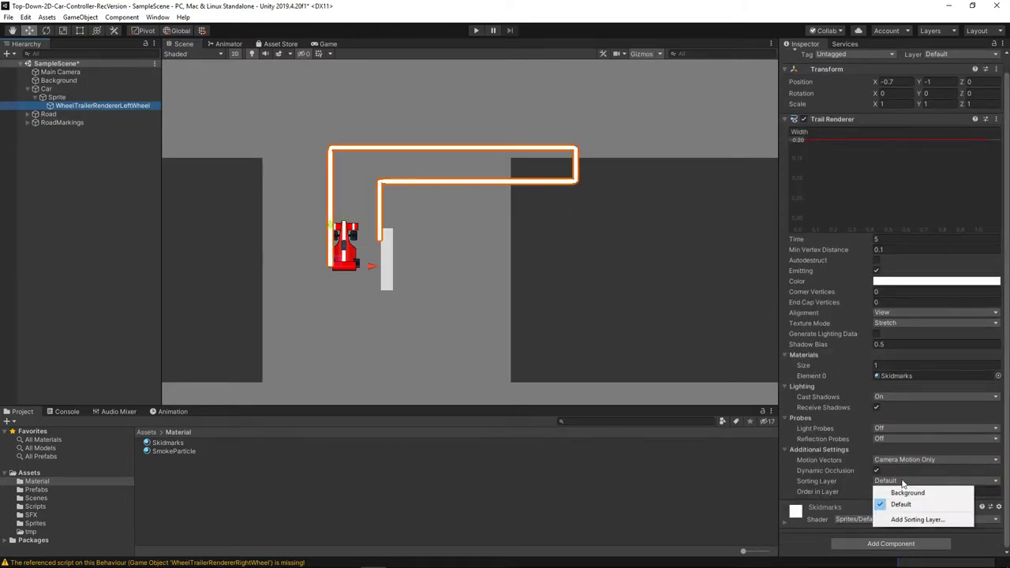
left_click(915, 521)
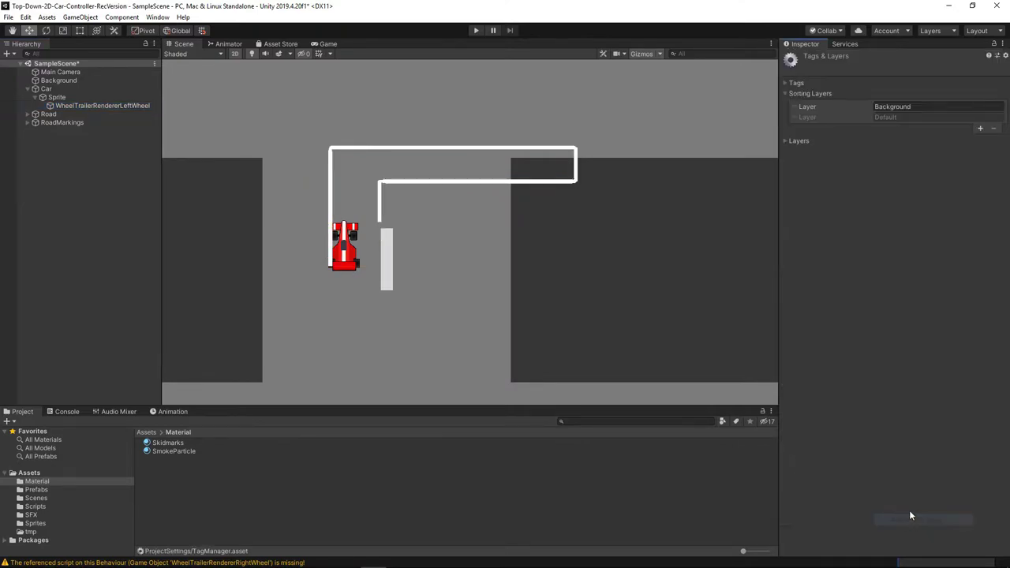
left_click(980, 129)
type("Skidmarks")
left_click_drag(809, 128, 807, 117)
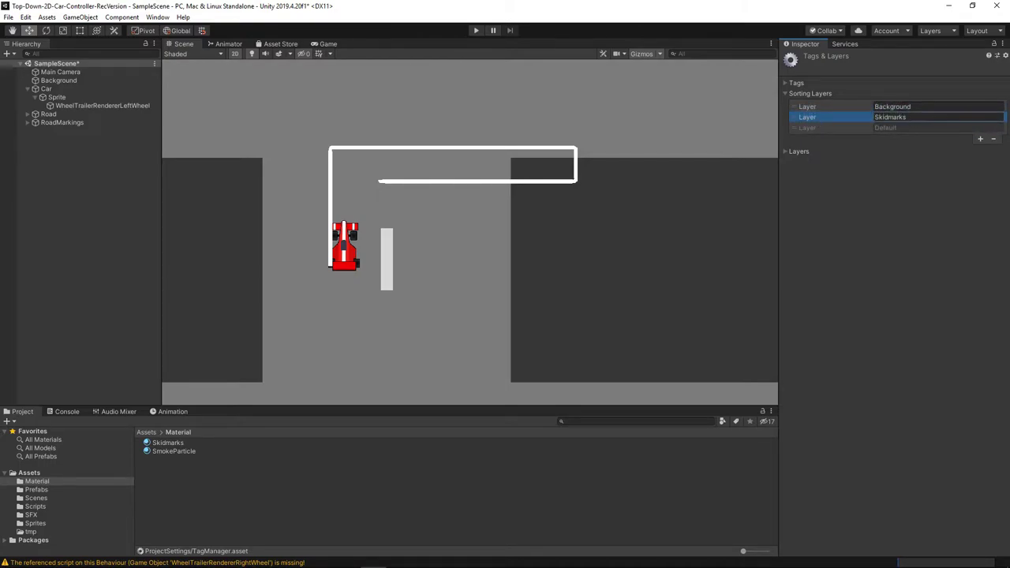
Assign the Skidmarks sorting layer to the left wheel's Trail Renderer
left_click(106, 107)
scroll(832, 430, "down", 1)
left_click(915, 480)
left_click(906, 504)
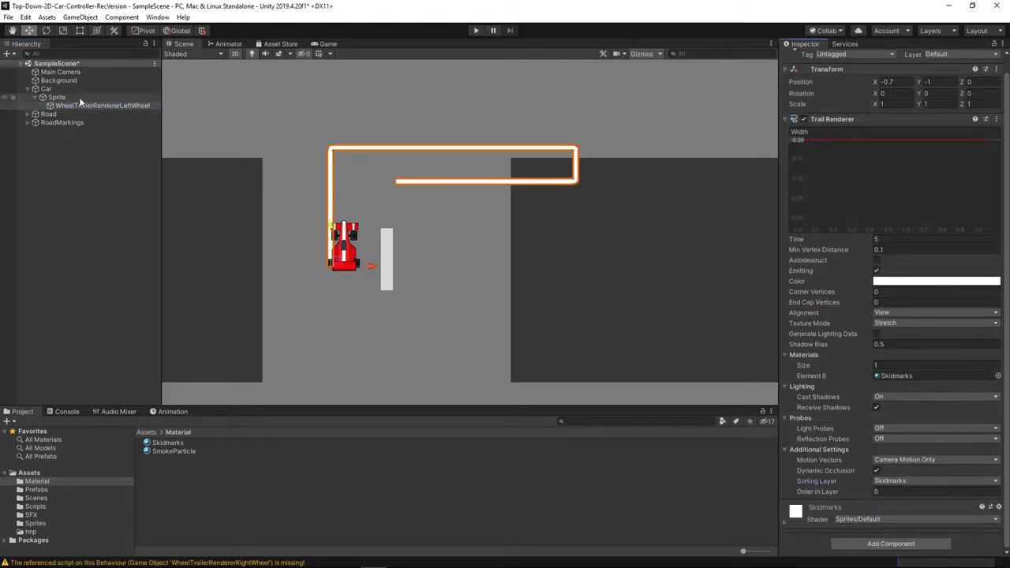
Move the Car in a loop over its own trail to check the draw order, and reselect the left wheel trail object
left_click(48, 88)
left_click_drag(345, 207, 342, 75)
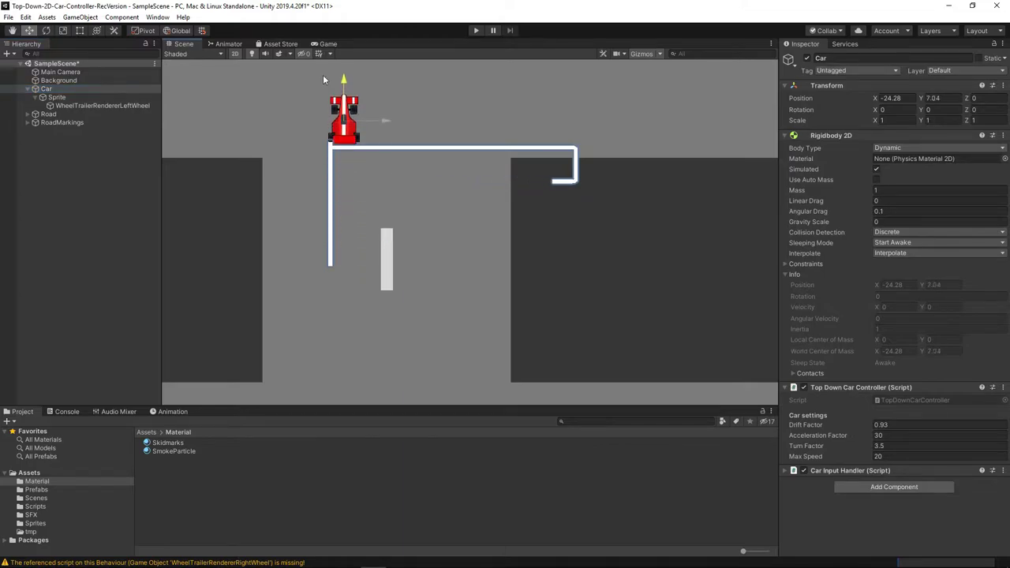
left_click_drag(391, 113, 499, 130)
left_click_drag(456, 75, 457, 217)
mouse_move(498, 257)
left_mouse_down()
mouse_move(367, 260)
mouse_move(365, 209)
left_mouse_up()
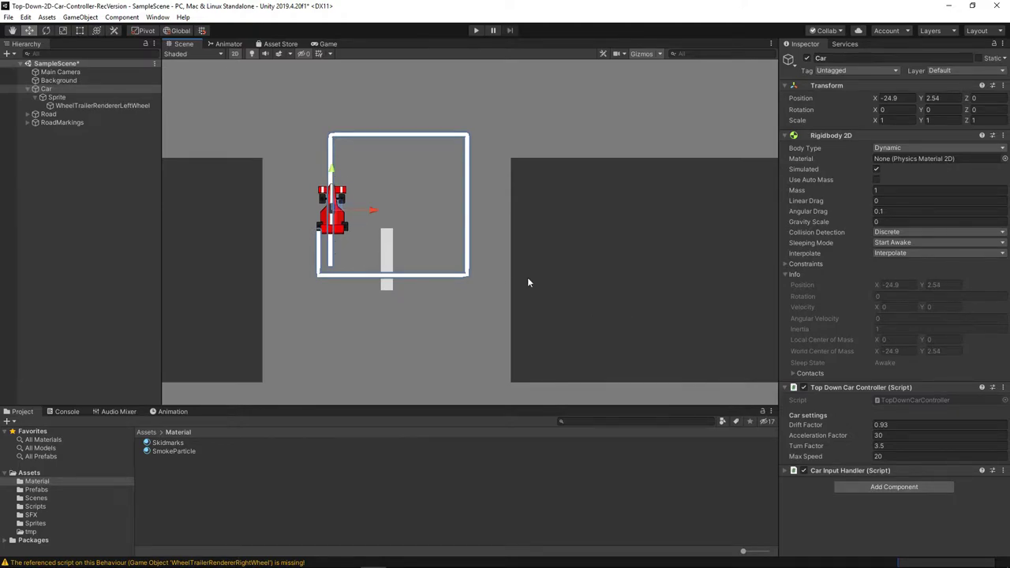
left_click(95, 105)
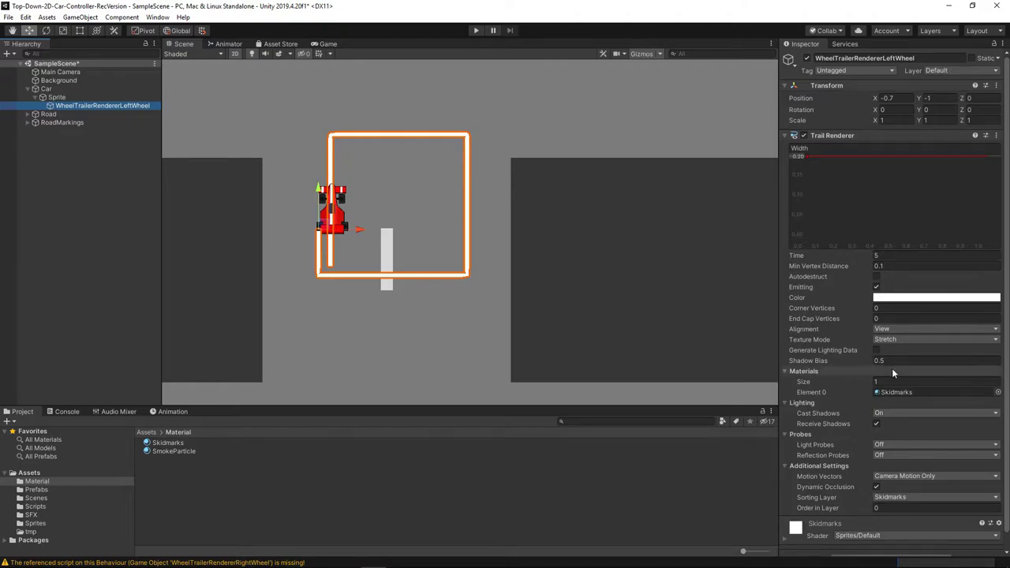
Set both the start and end colour keys of the left wheel trail's gradient to black
left_click(879, 298)
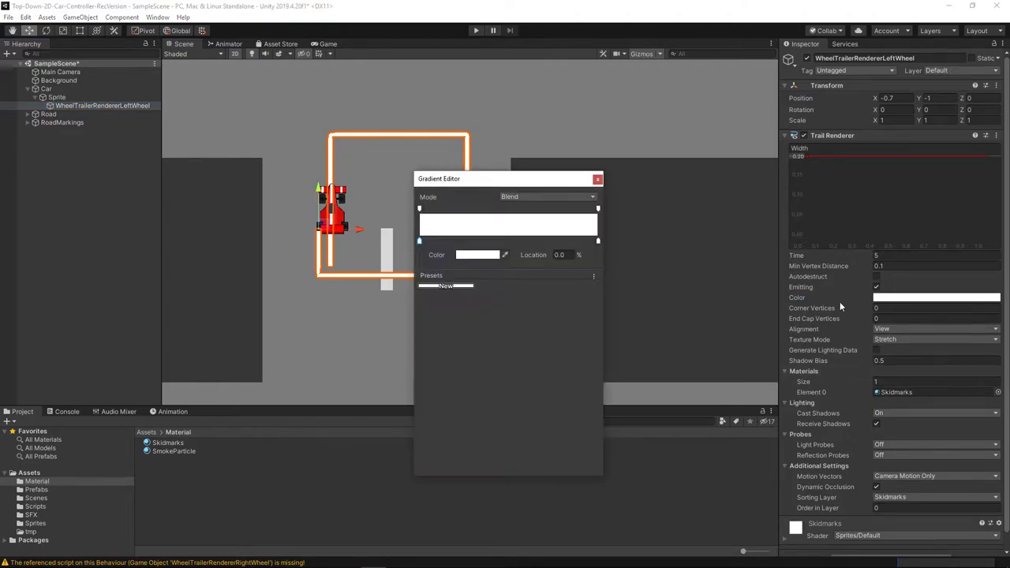
left_click(419, 208)
left_click(420, 241)
left_click(474, 256)
left_click(207, 174)
left_click_drag(203, 185, 168, 233)
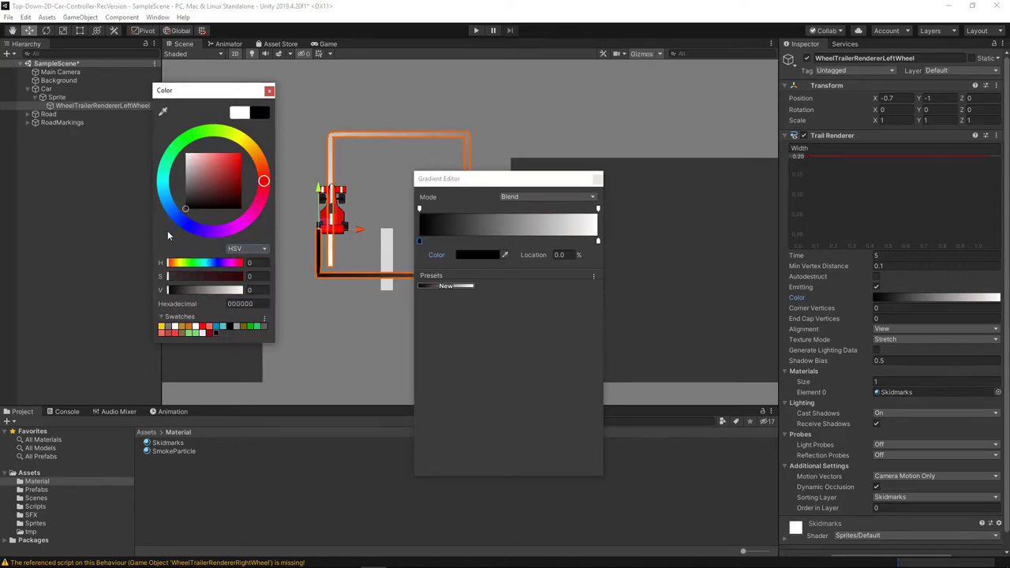
left_click(268, 91)
left_click(599, 241)
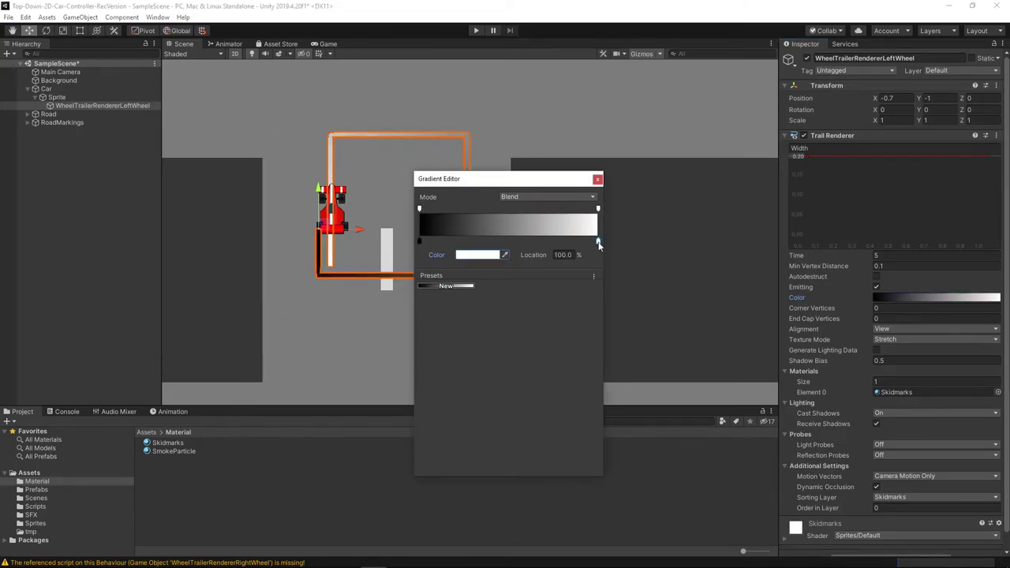
left_click(474, 255)
left_click_drag(225, 203, 171, 209)
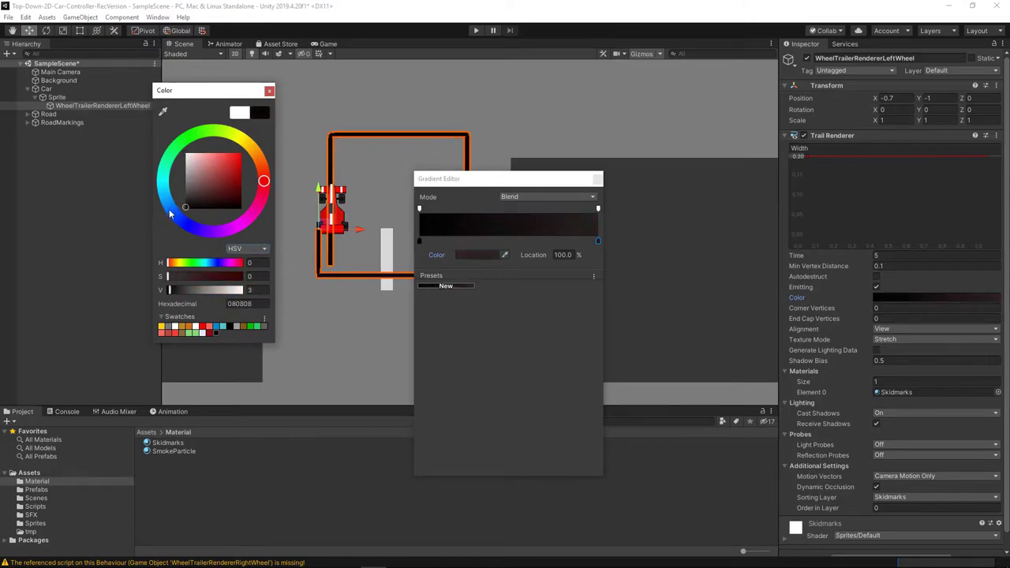
left_click(270, 95)
Set the trail gradient's alpha to 106 at the start and 0 at the end, and move the Car around to check the fade
left_click(420, 208)
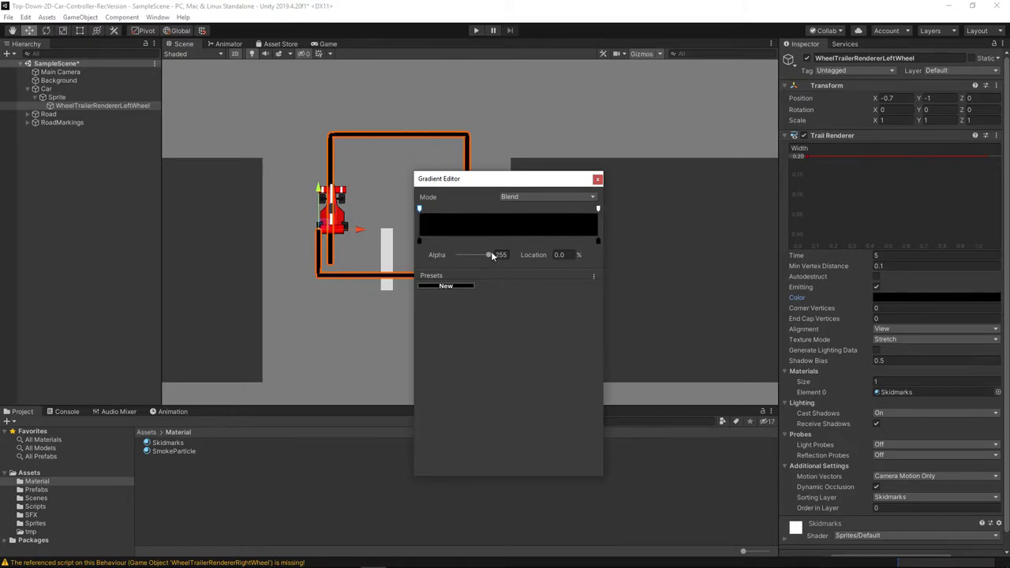
left_click_drag(490, 257, 471, 258)
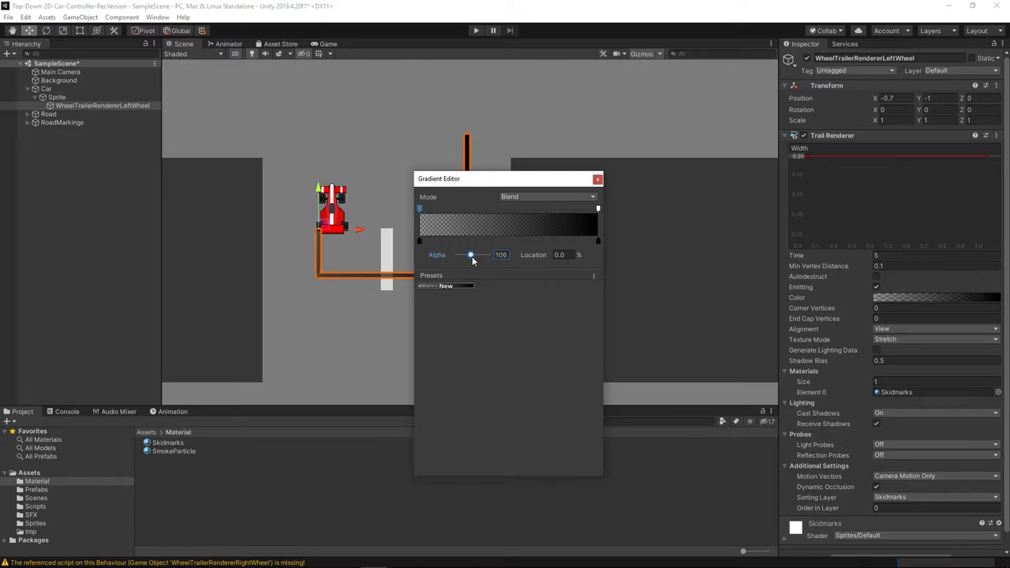
left_click(597, 209)
left_click_drag(492, 255, 440, 261)
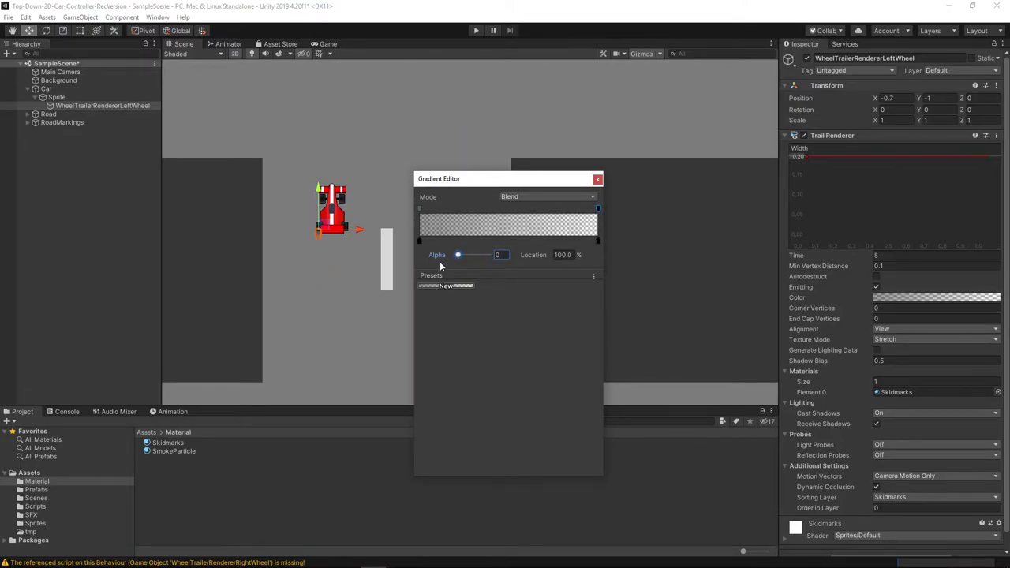
left_click(597, 179)
left_click(63, 88)
mouse_move(332, 176)
left_mouse_down()
mouse_move(333, 110)
mouse_move(600, 147)
mouse_move(612, 138)
mouse_move(616, 181)
mouse_move(656, 261)
mouse_move(445, 258)
mouse_move(370, 222)
mouse_move(357, 74)
left_mouse_up()
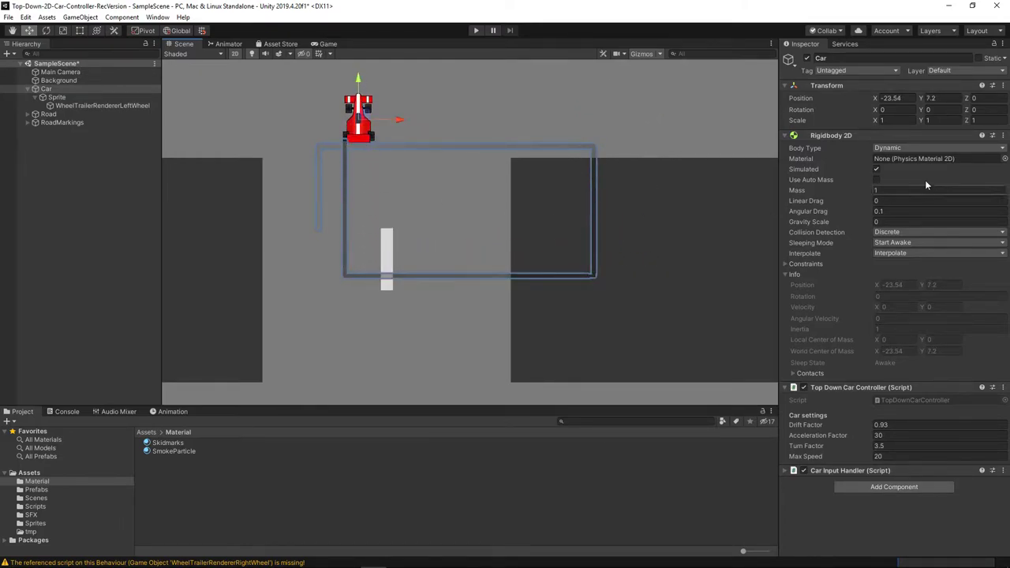
Set the left wheel Trail Renderer's Time to 50
left_click(109, 107)
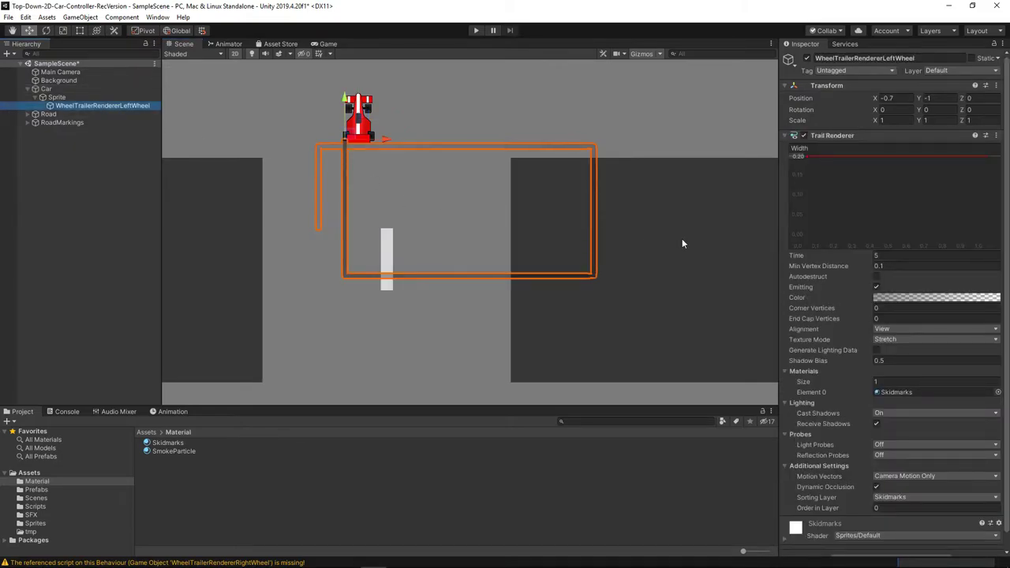
left_click(883, 256)
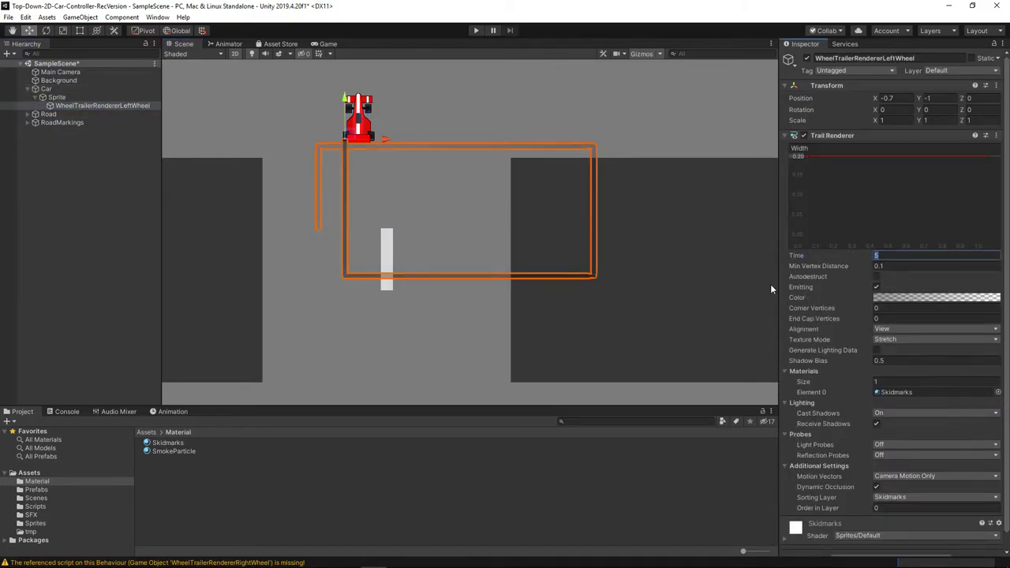
type("50")
Move the Car around the road to examine how long the left wheel's trail persists
scroll(524, 257, "down", 4)
middle_click_drag(514, 260, 449, 270)
left_click_drag(387, 188, 472, 189)
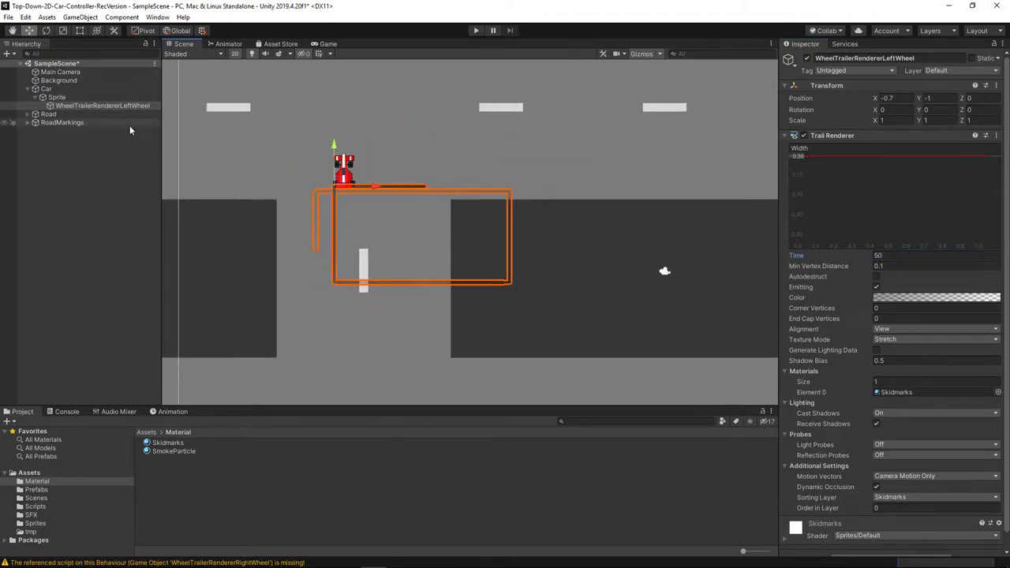
left_click(58, 90)
mouse_move(388, 172)
left_mouse_down()
mouse_move(487, 192)
mouse_move(600, 180)
mouse_move(598, 119)
mouse_move(322, 113)
left_mouse_up()
left_click_drag(300, 75, 299, 261)
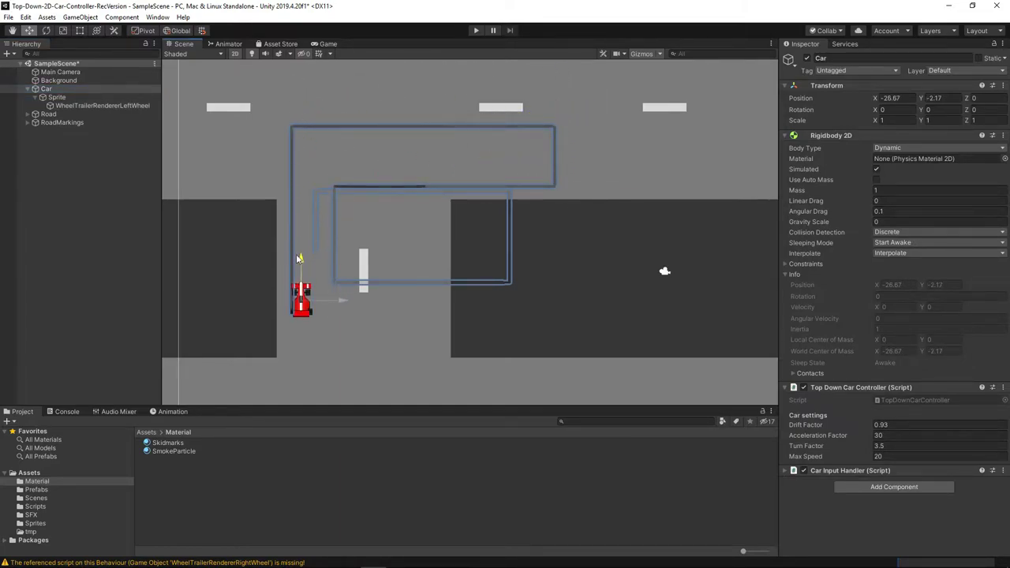
Duplicate the left wheel trail object and move the copy to the right rear wheel at X 0.68
left_click(93, 104)
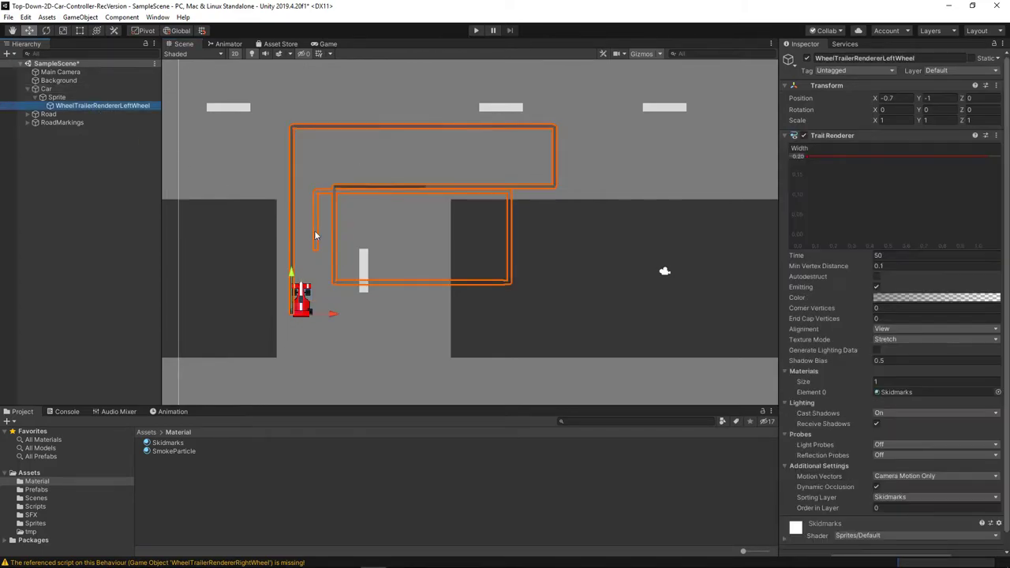
scroll(350, 293, "up", 2)
middle_click_drag(350, 292, 390, 212)
scroll(370, 252, "up", 2)
key("ctrl+d")
left_click_drag(347, 252, 374, 254)
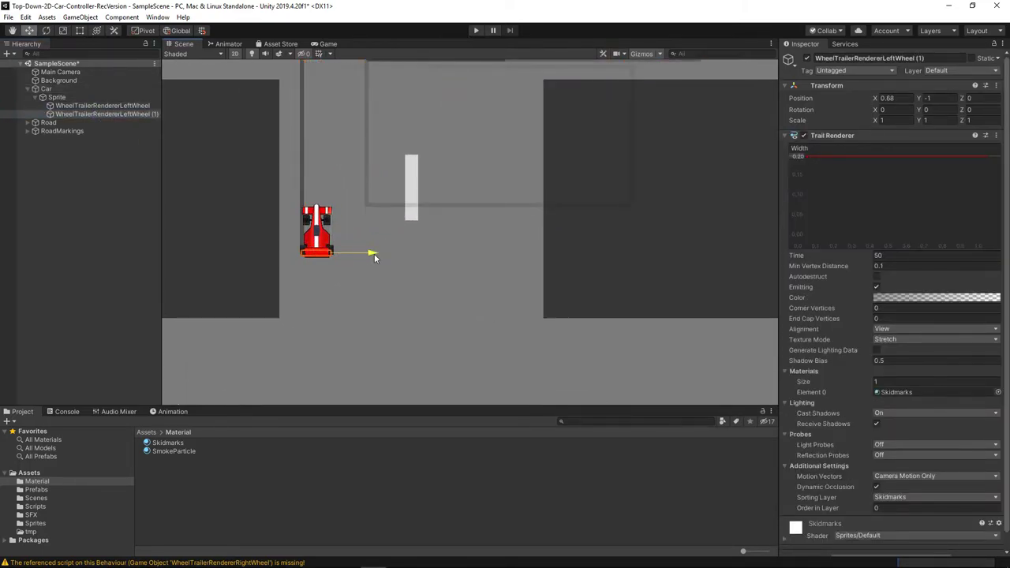
Run the game and drive the car around the road to examine both wheel trails, and stop play mode
left_click(475, 31)
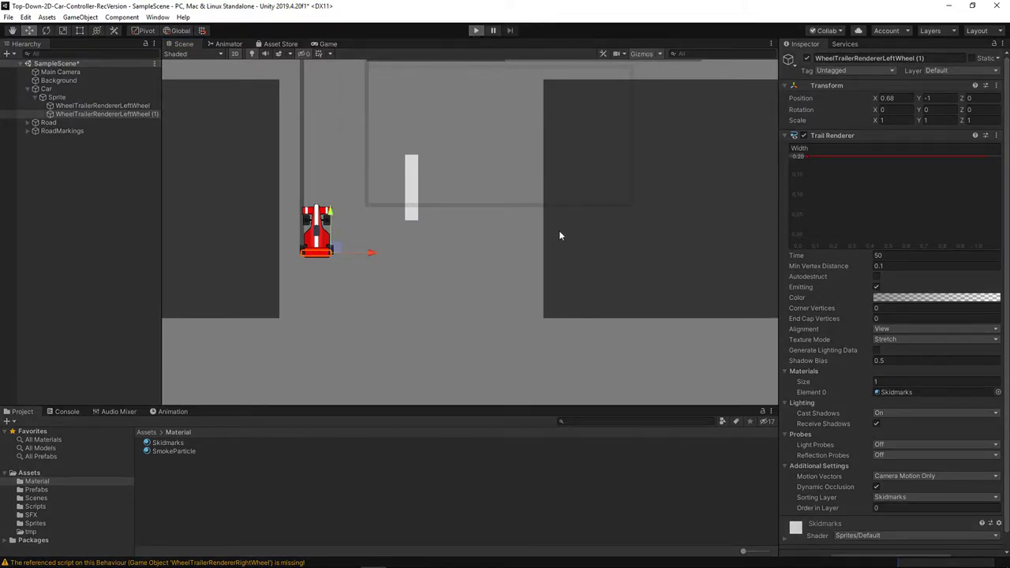
key("w")
key("d")
key("a")
key("d")
key("a")
key("d")
key("Right")
key("d")
key("a")
key("Left")
key("Right")
key("Left")
key("Left")
key("Right")
key("Left")
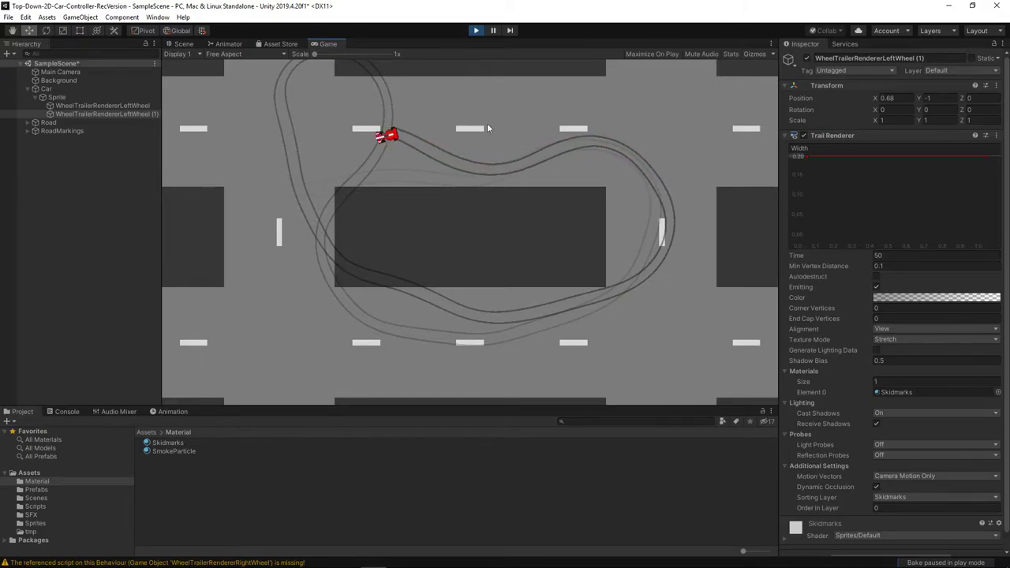
left_click(476, 30)
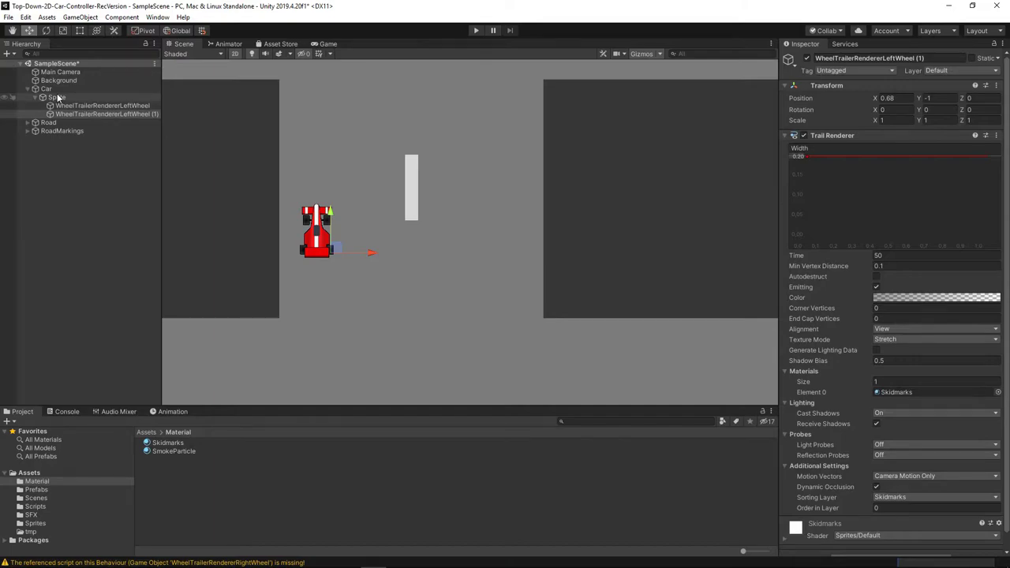
Create a C# script named WheelTrailRendererHandler in the Scripts folder and open it in Visual Studio
left_click(37, 506)
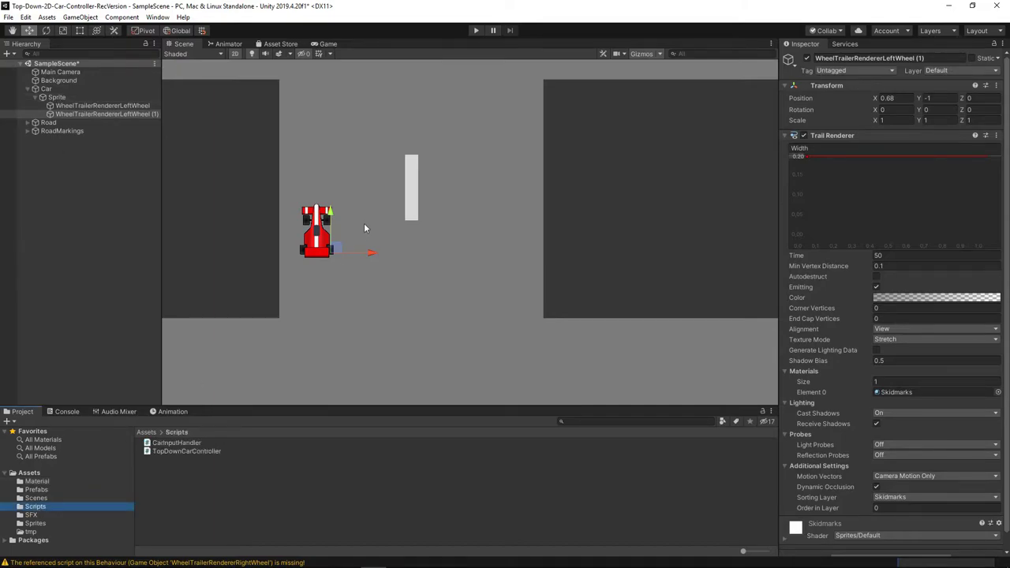
left_click(475, 31)
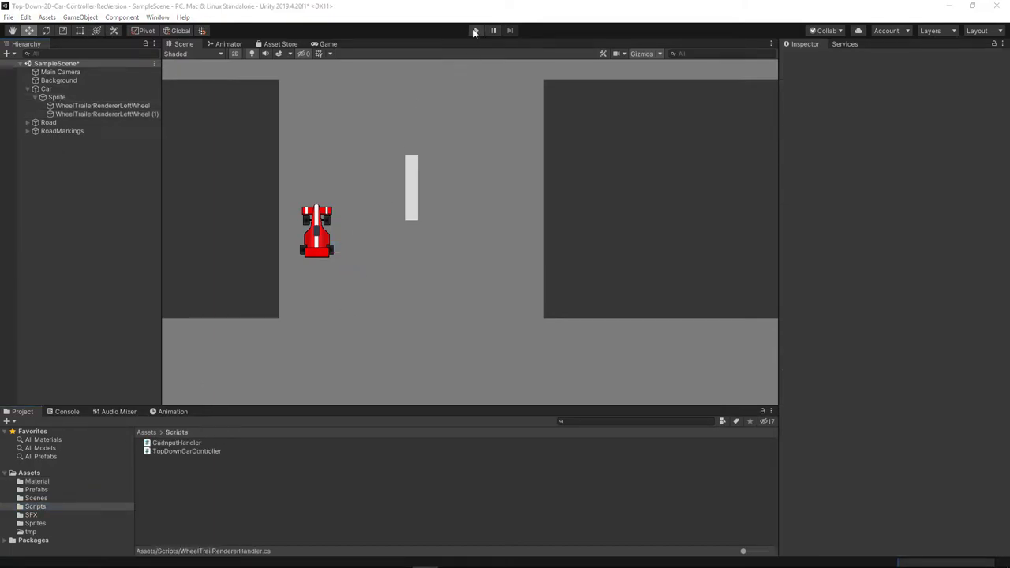
right_click(197, 484)
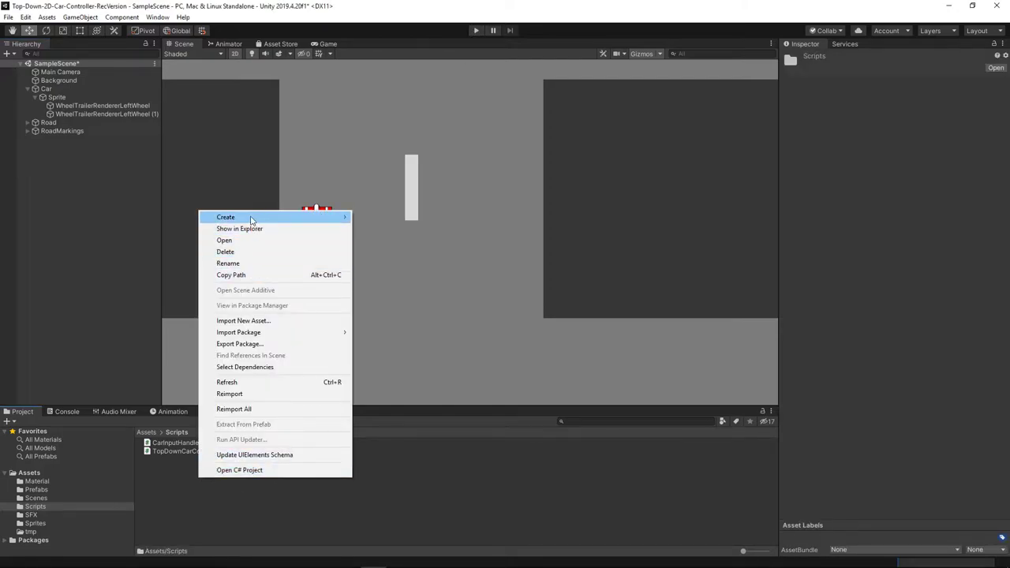
mouse_move(252, 218)
left_click(423, 143)
type("WheelTrailRendererHandler")
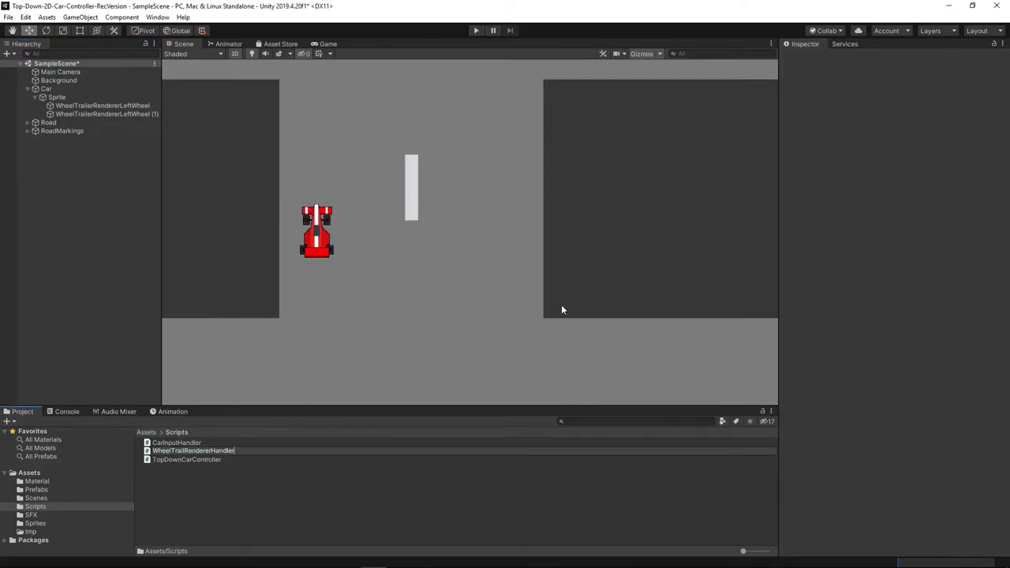
key("Return")
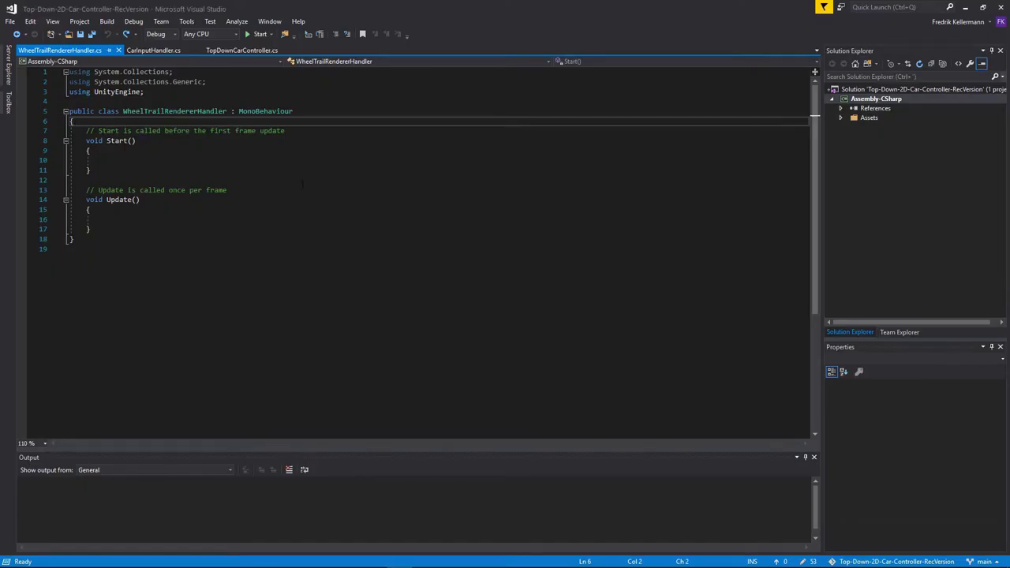
Declare the fields TopDownCarController topDownCarController and TrailRenderer trailRenderer under a //Components comment in the WheelTrailRendererHandler class
key("ctrl+y")
key("ctrl+y")
key("ctrl+y")
key("ctrl+y")
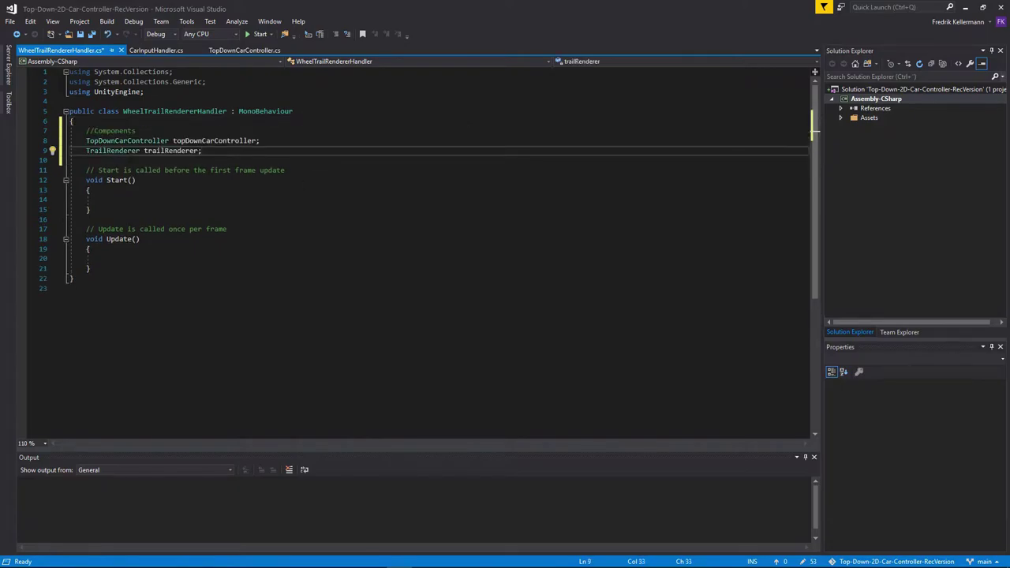
left_click(214, 141)
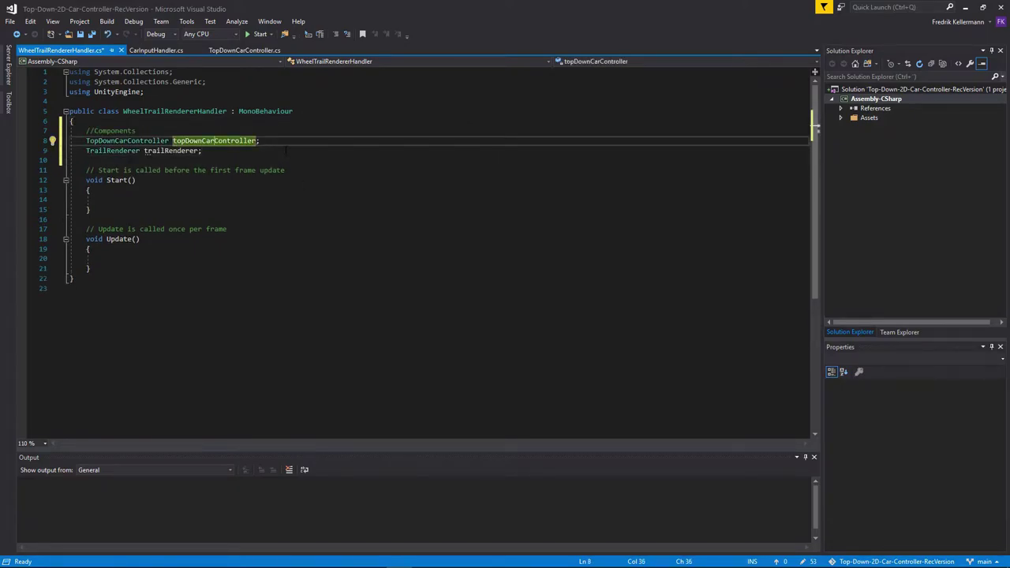
left_click(185, 151)
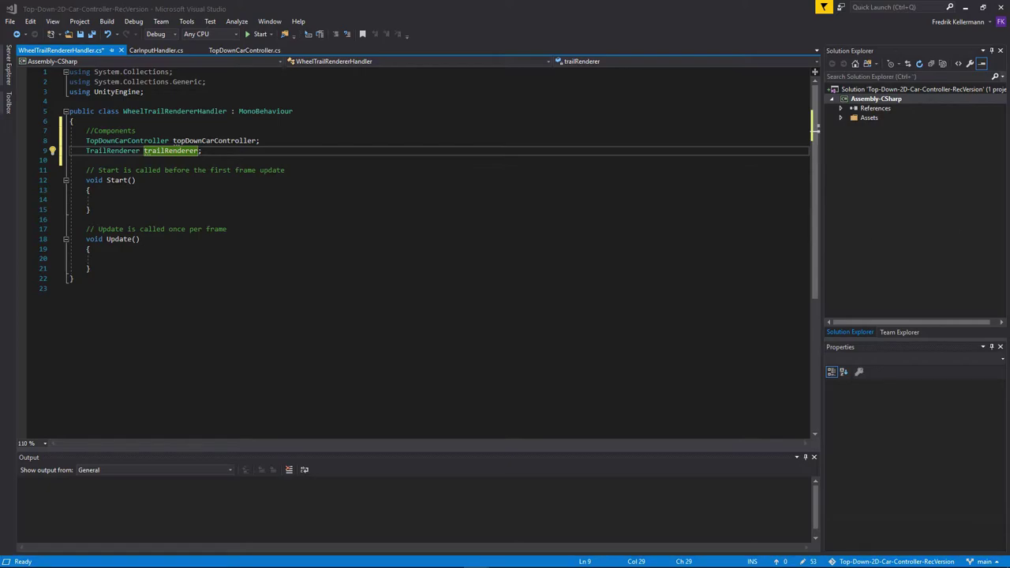
Add a commented Awake method that gets the parent's TopDownCarController and the object's TrailRenderer, and sets trailRenderer.emitting to false
left_click(209, 162)
key("Return")
key("Up")
key("Return")
type("//Awake is called when the script instance is being loaded.     void Awake()     {         //Get the top down car controller         topDownCarController = GetComponentInParent<TopDownCarController>();          //Get the trail renderer component.         trailRenderer = GetComponent<TrailRenderer>();          //Set the trail renderer to not emit in the start.         trailRenderer.emitting = false;     }")
left_click(154, 190)
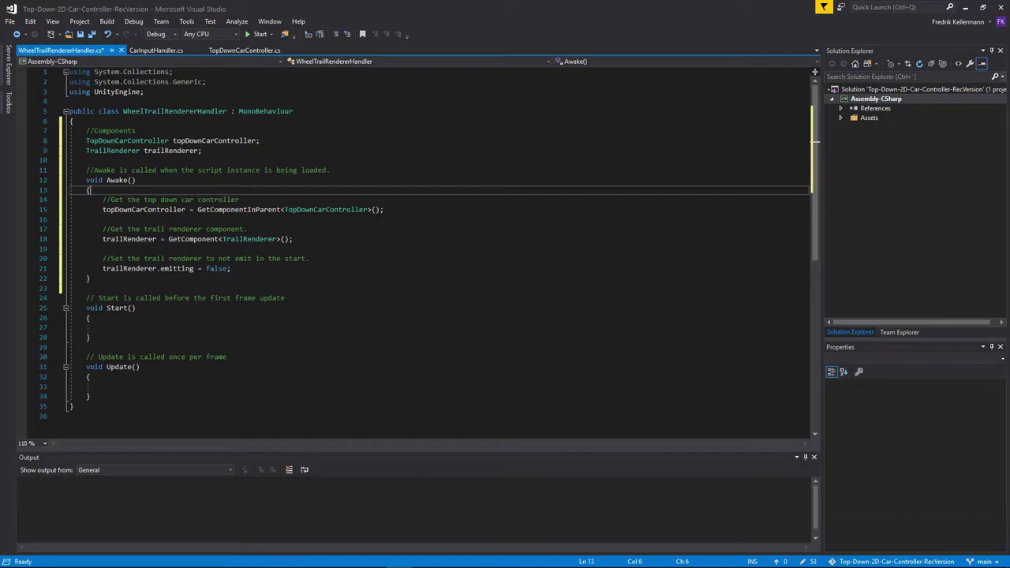
left_click(241, 209)
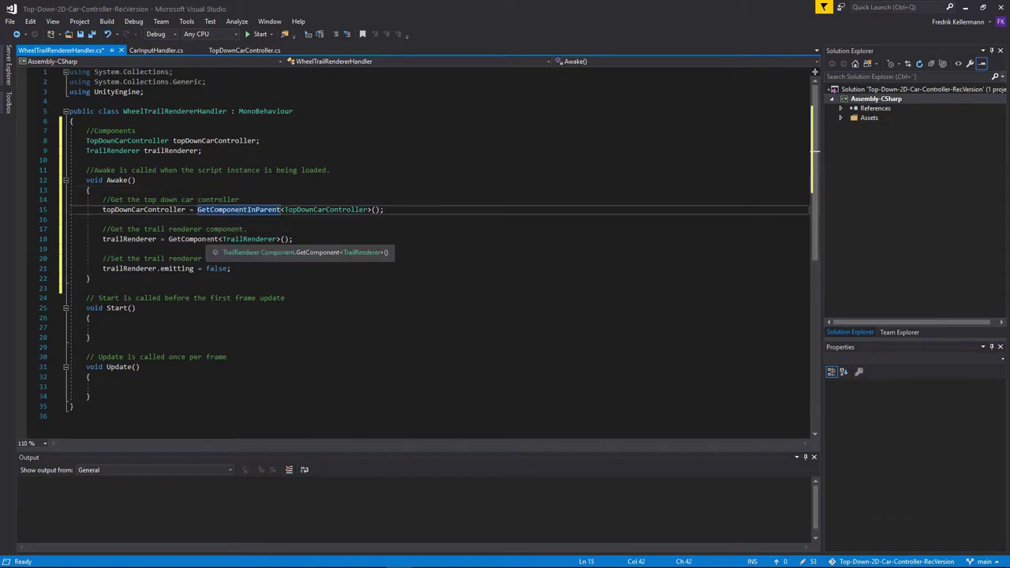
left_click(207, 239)
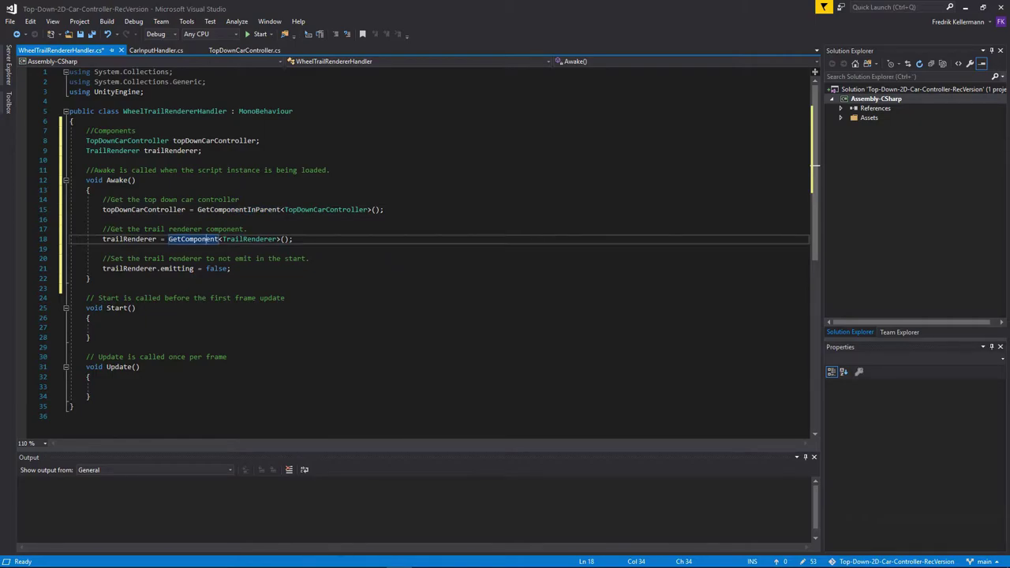